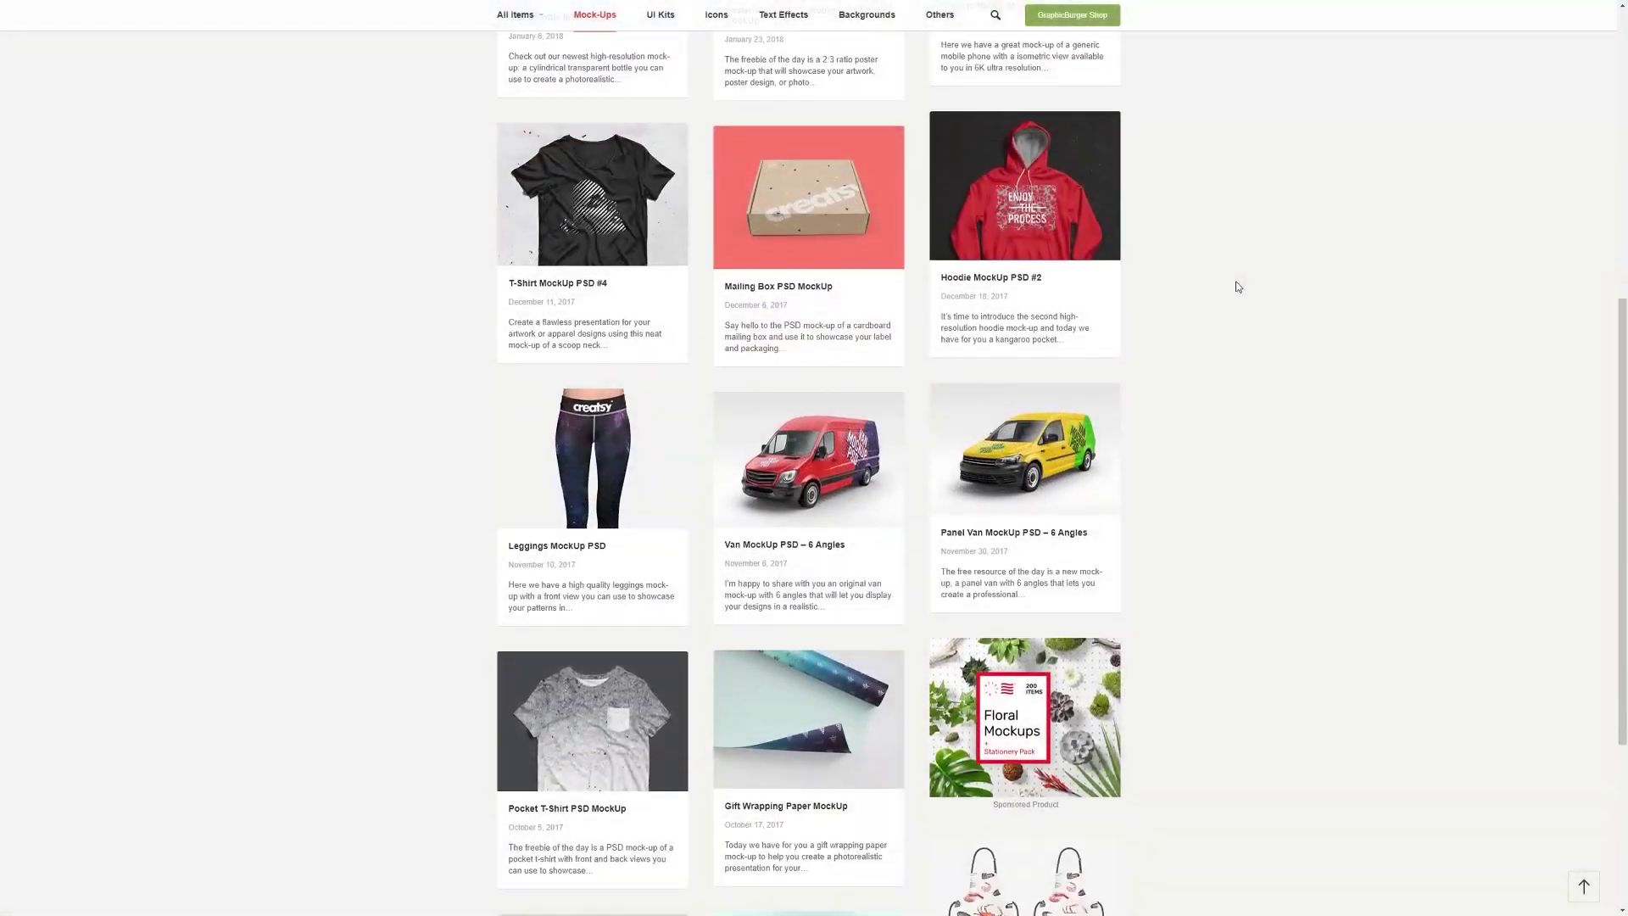
Slide the Mockup Templates folder window to the left to reveal the 01 Logo Mockup canvas
{"action": "scroll", "coordinate": [1234, 281], "scroll_direction": "down", "scroll_amount": 4}
{"action": "scroll", "coordinate": [1273, 290], "scroll_direction": "down", "scroll_amount": 6}
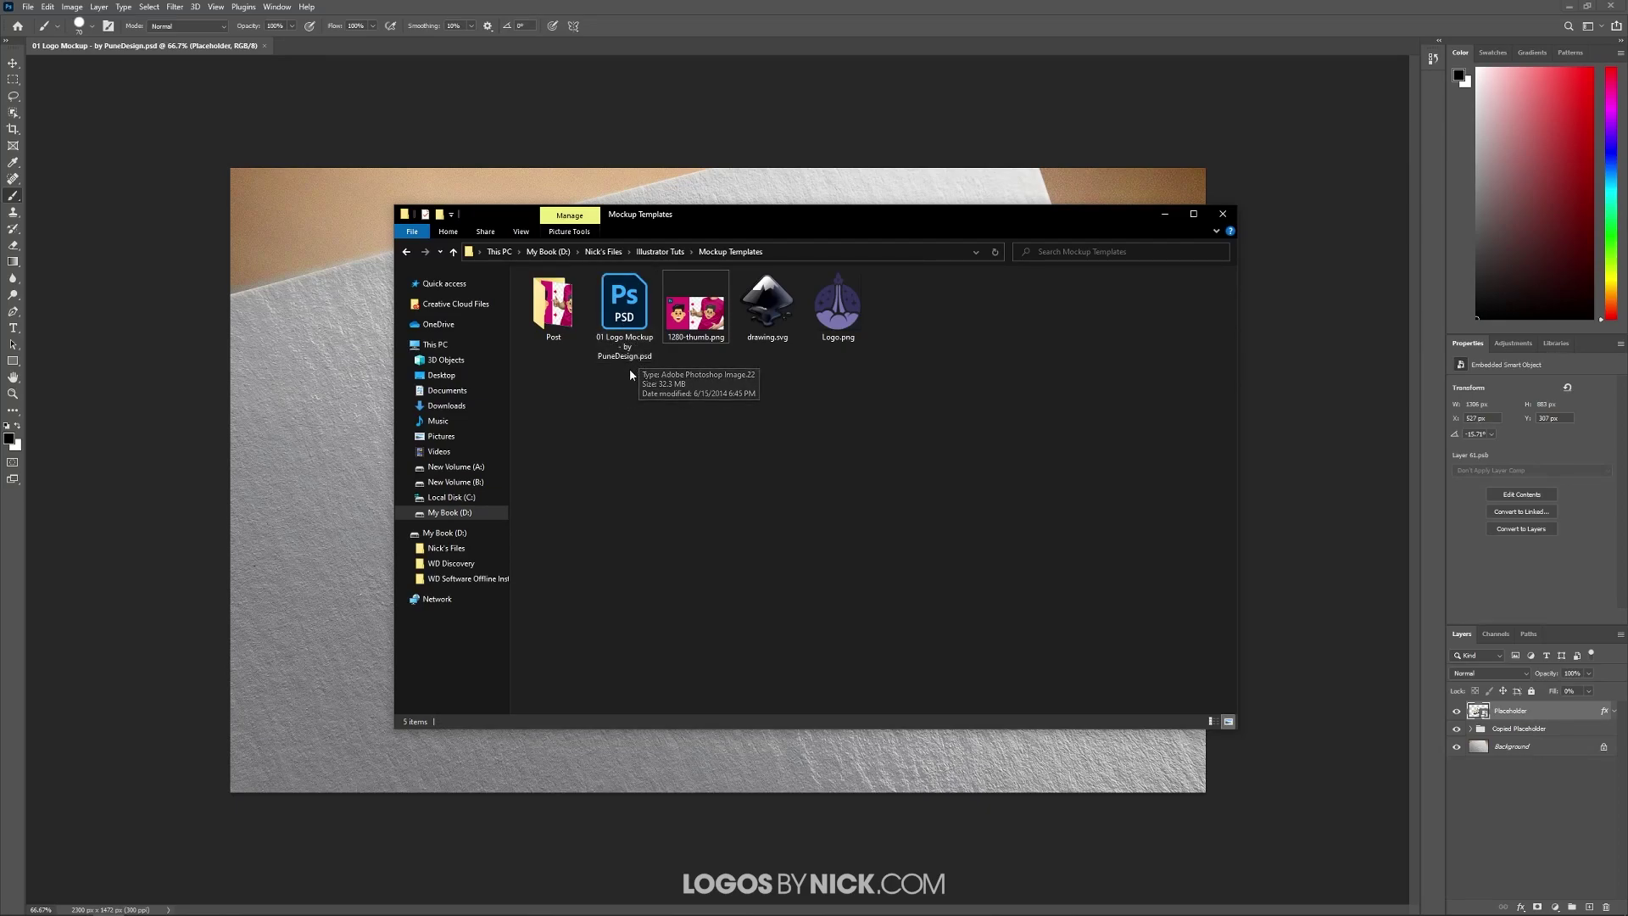
{"action": "left_click_drag", "start_coordinate": [975, 217], "coordinate": [0, 217]}
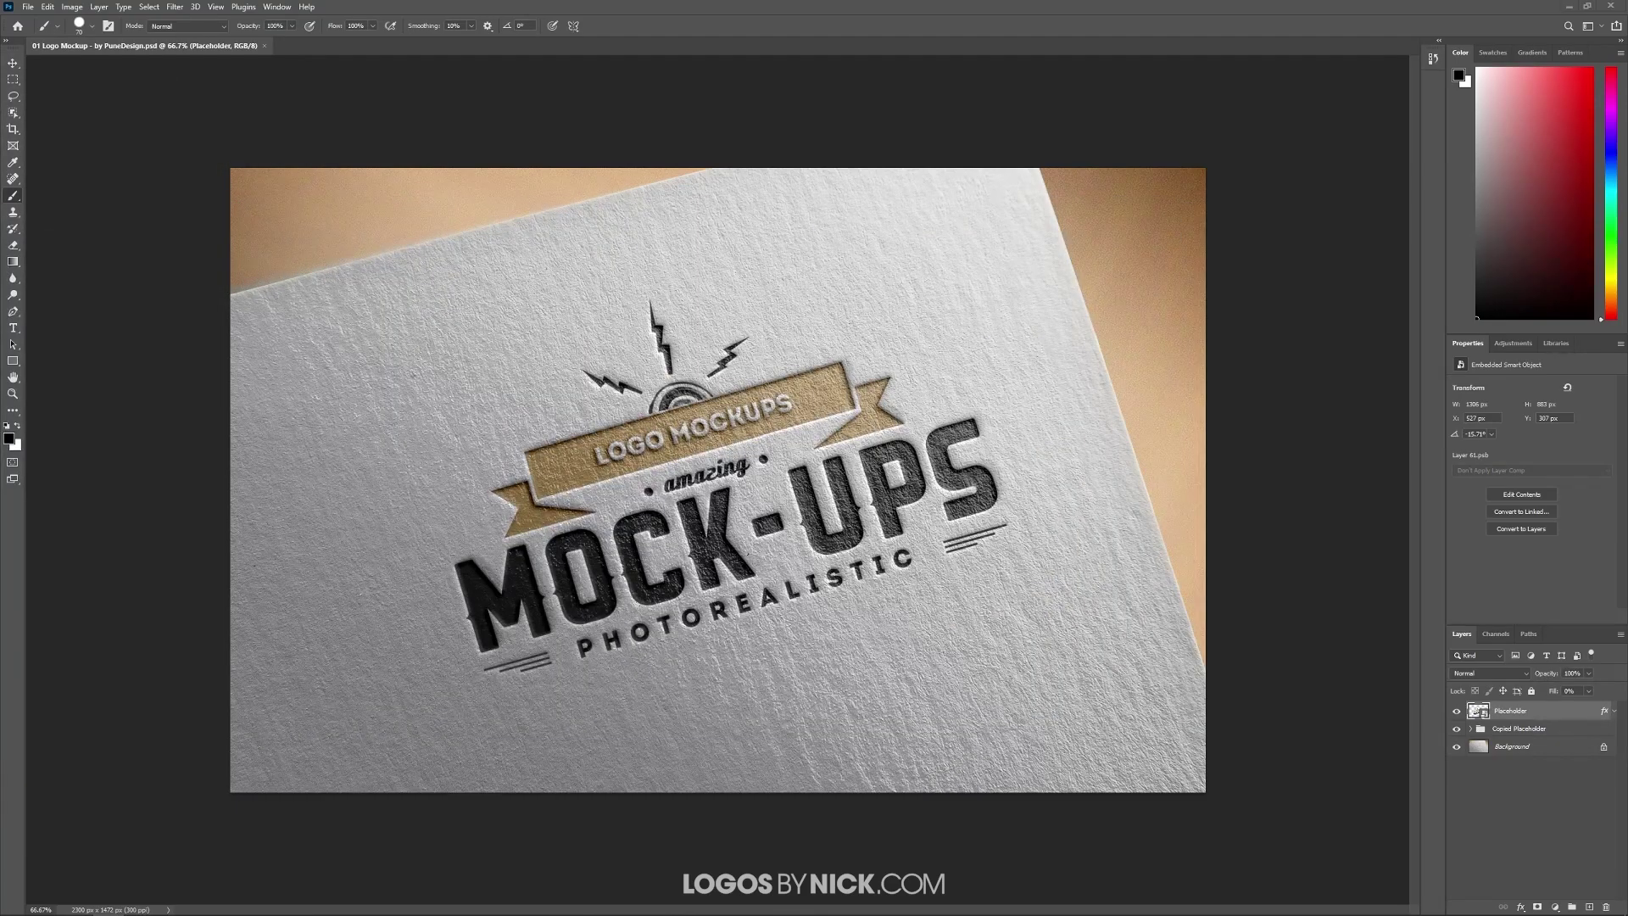
{"action": "left_click", "coordinate": [1471, 730]}
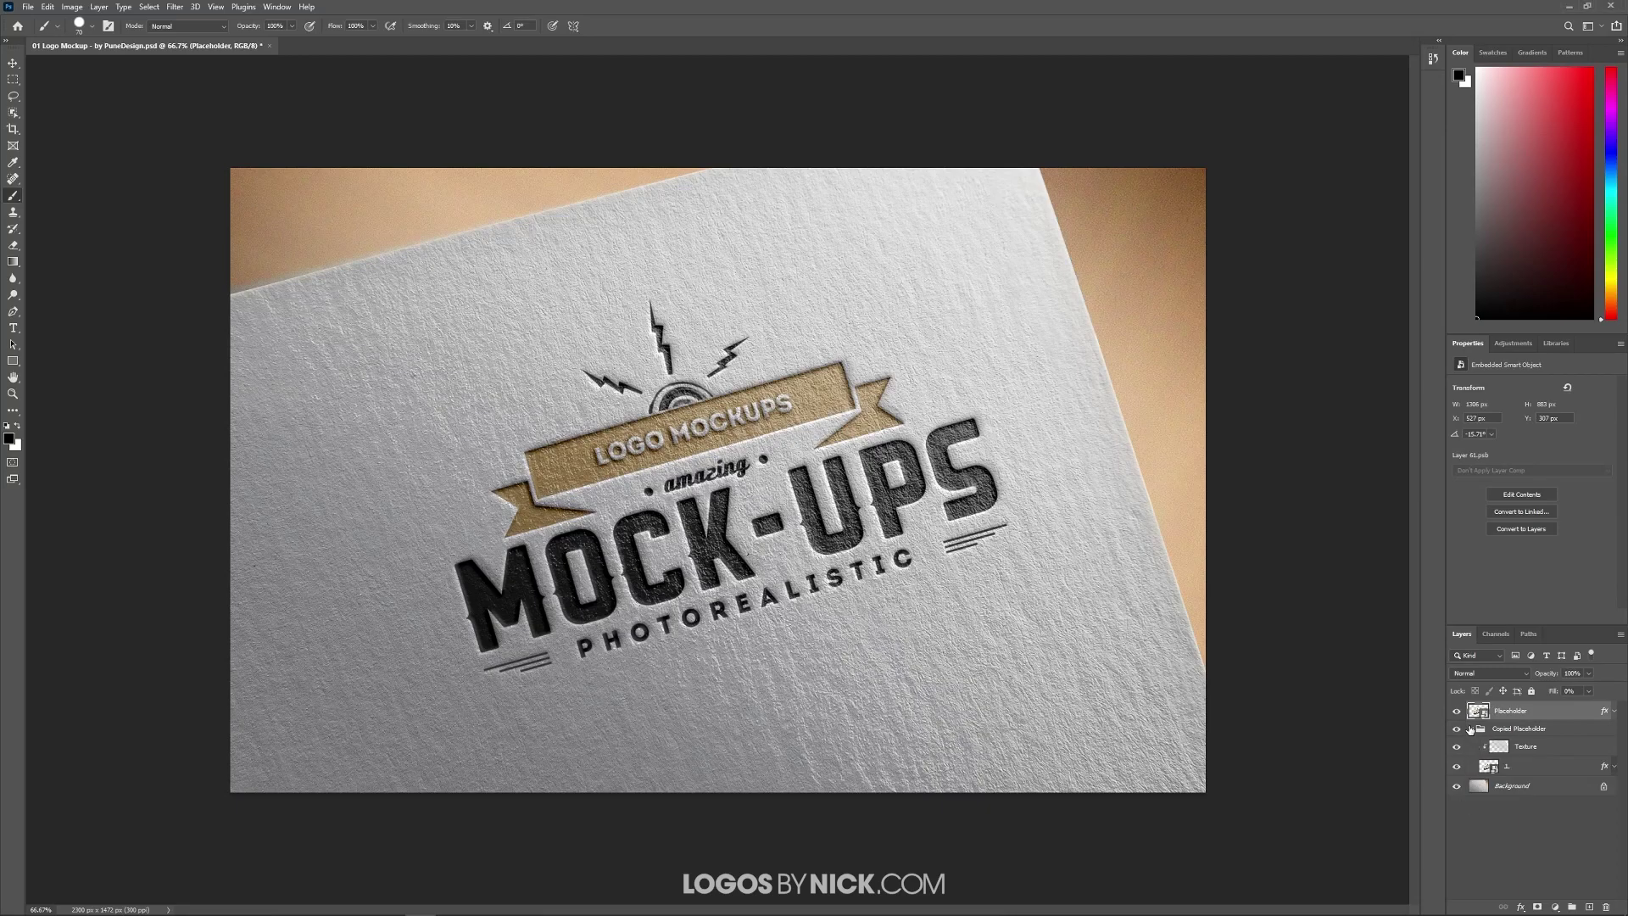
{"action": "left_click", "coordinate": [1470, 730]}
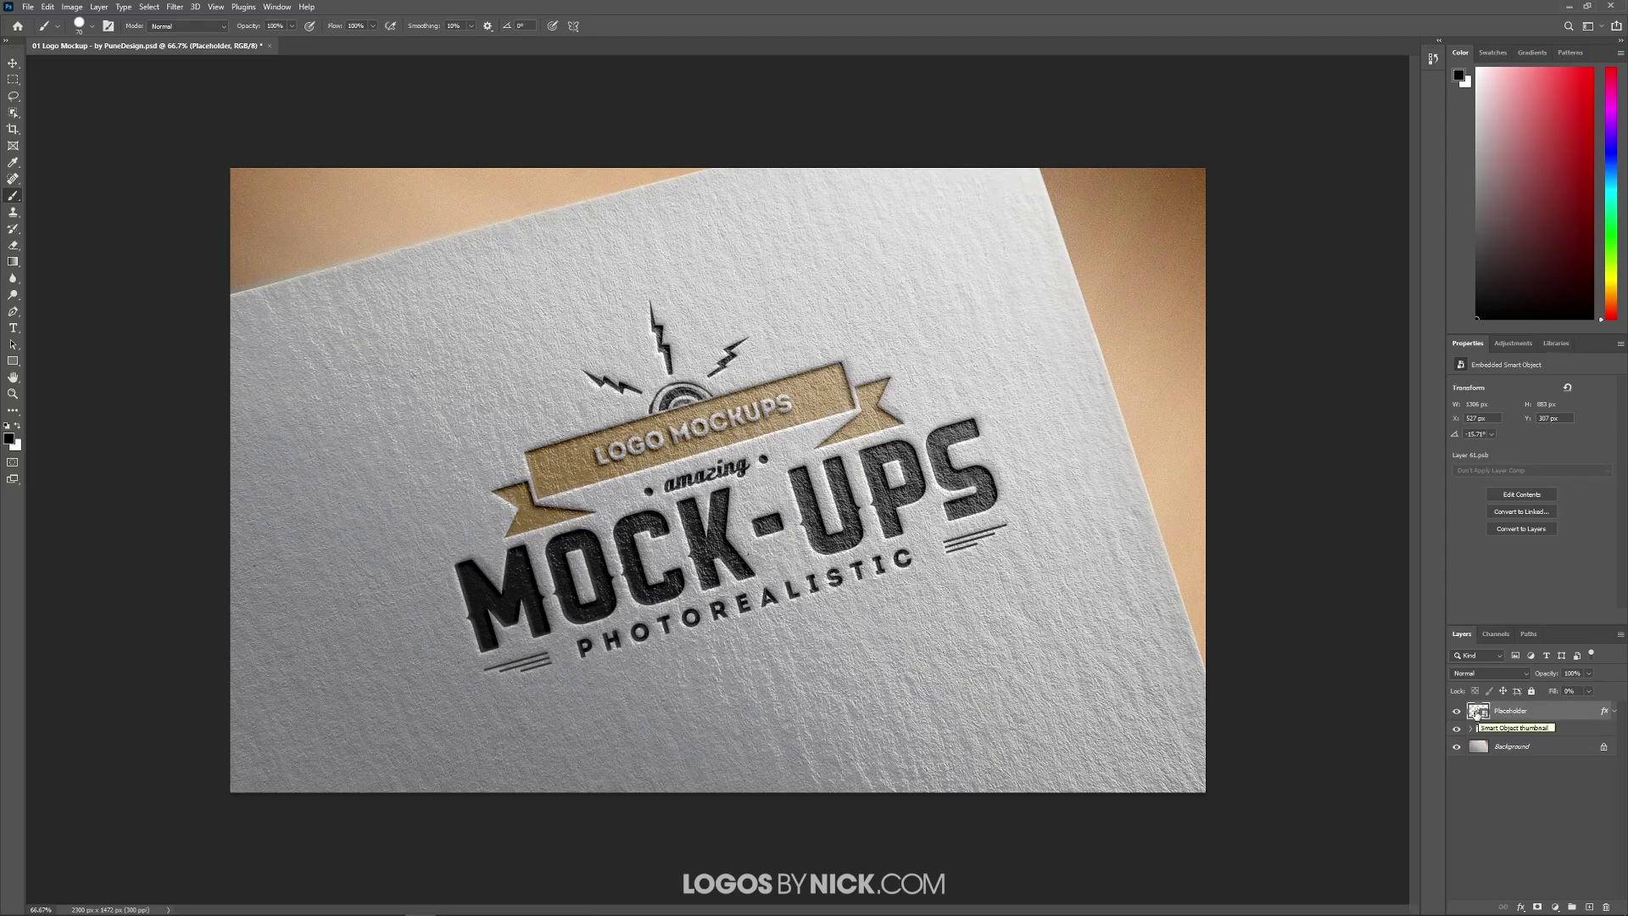
In the Placeholder smart object, hide the sample logo and paint a black zigzag on a new layer
{"action": "double_click", "coordinate": [1476, 714]}
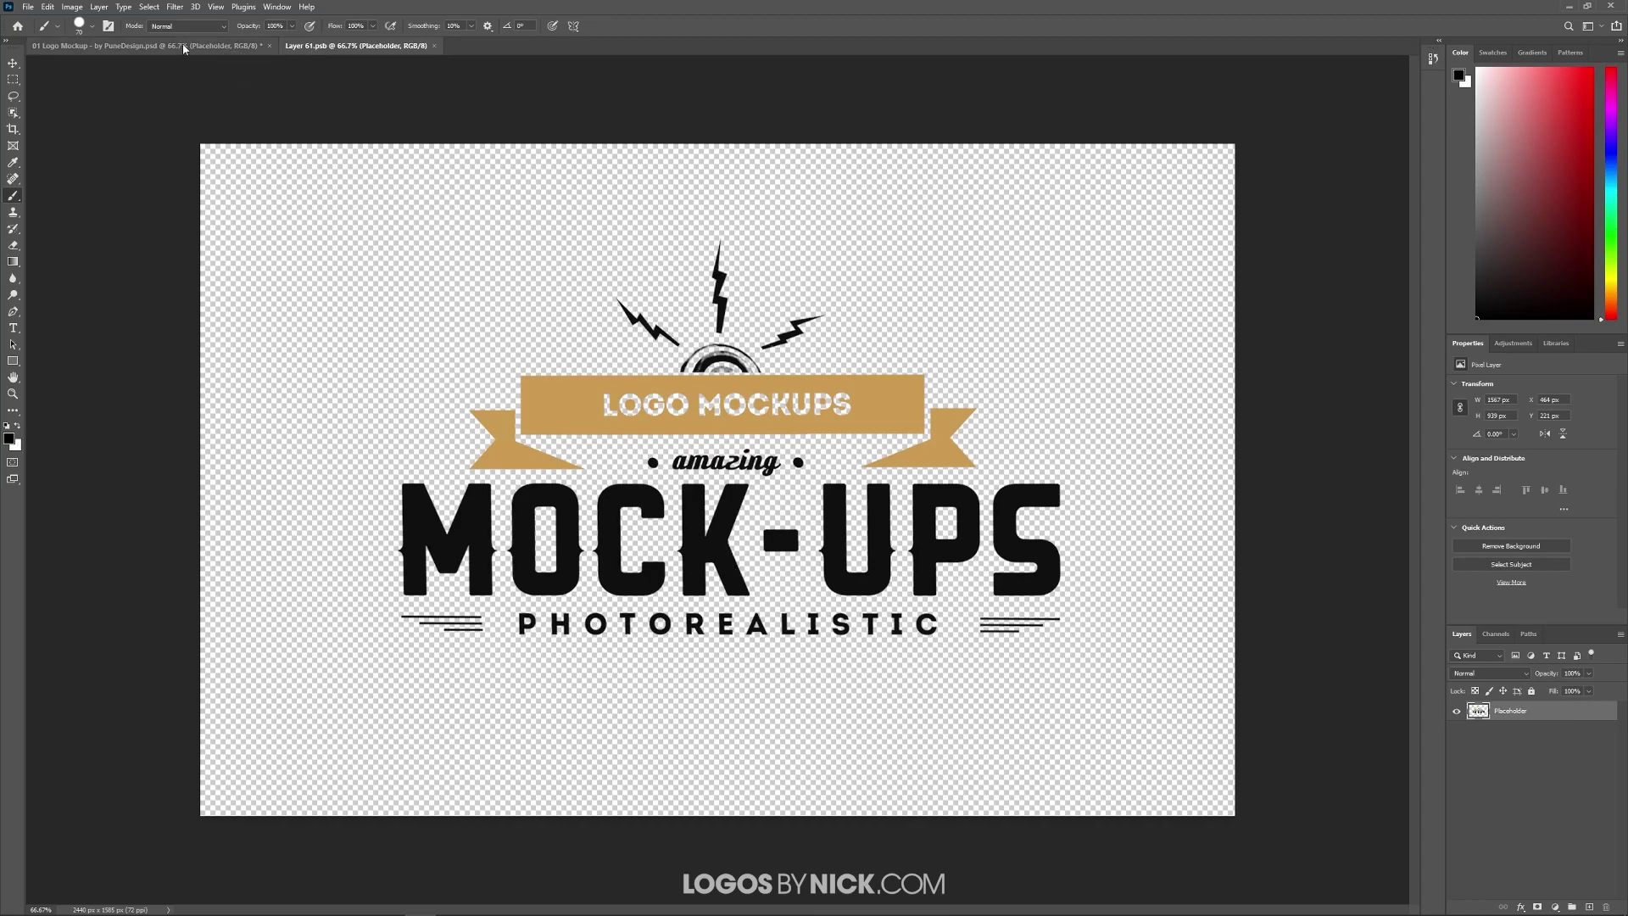
{"action": "left_click", "coordinate": [246, 46]}
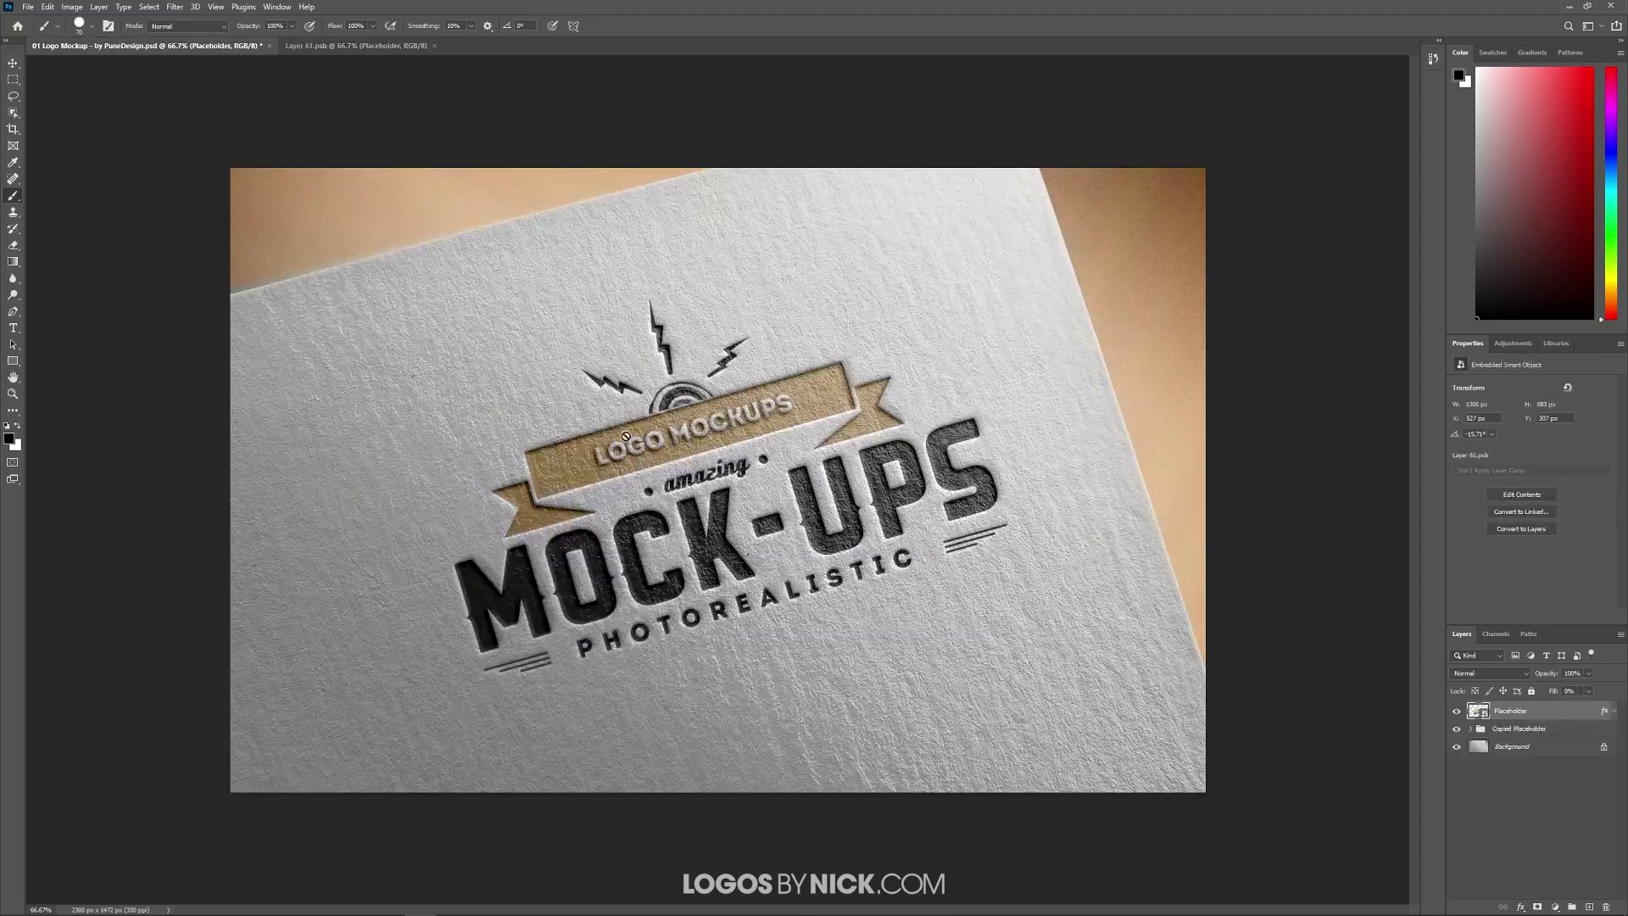
{"action": "left_click", "coordinate": [374, 52]}
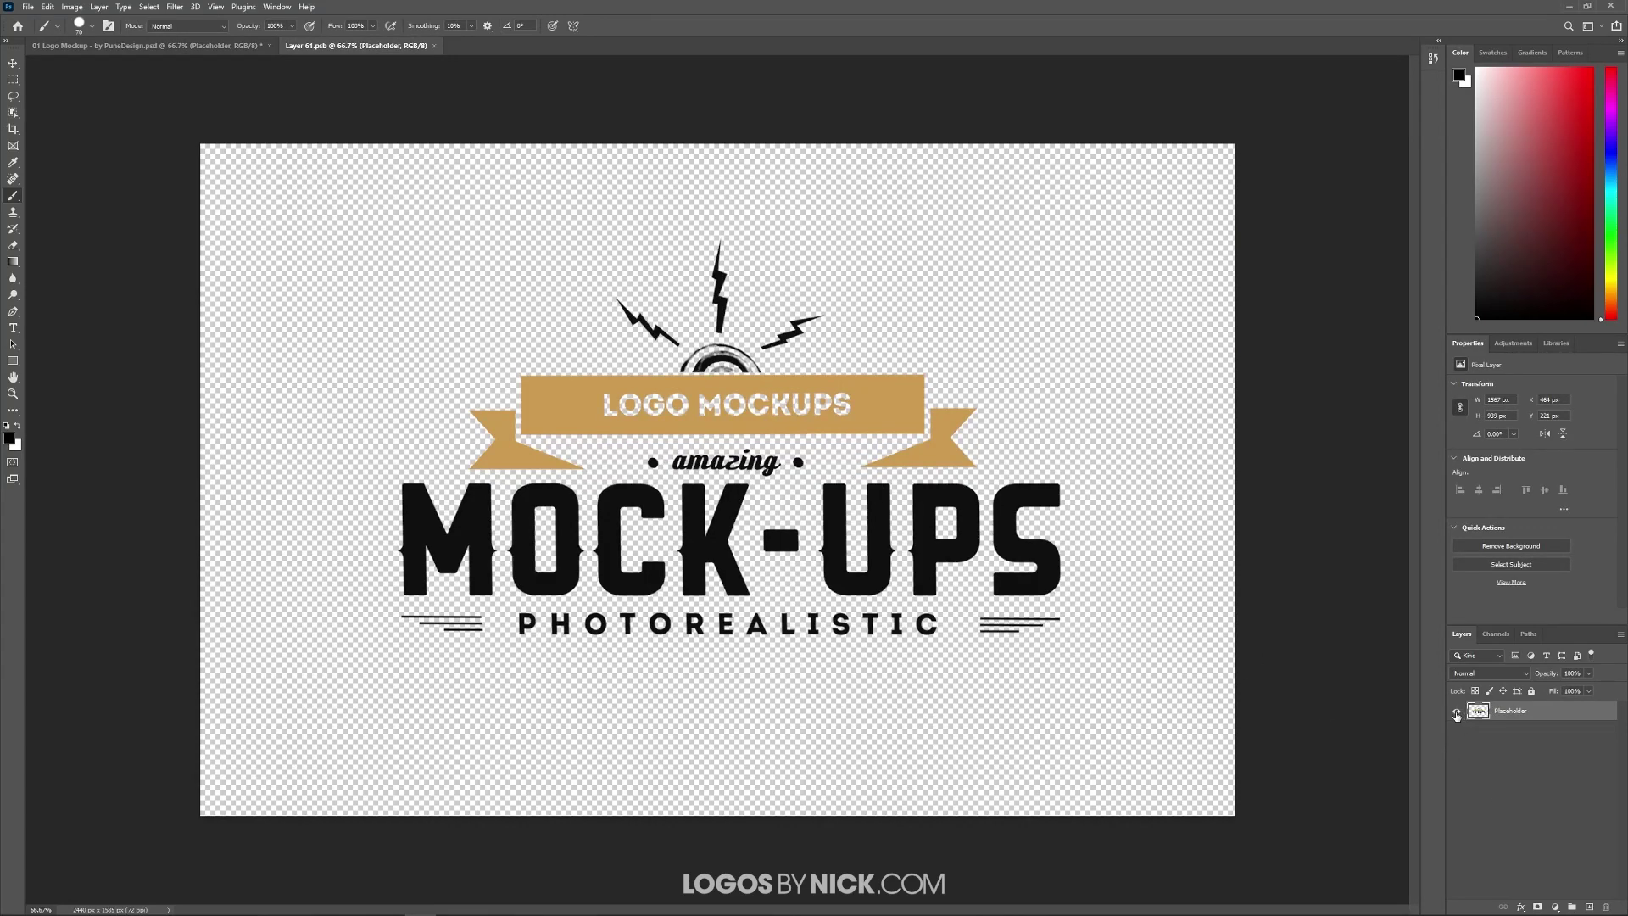
{"action": "left_click", "coordinate": [1457, 715]}
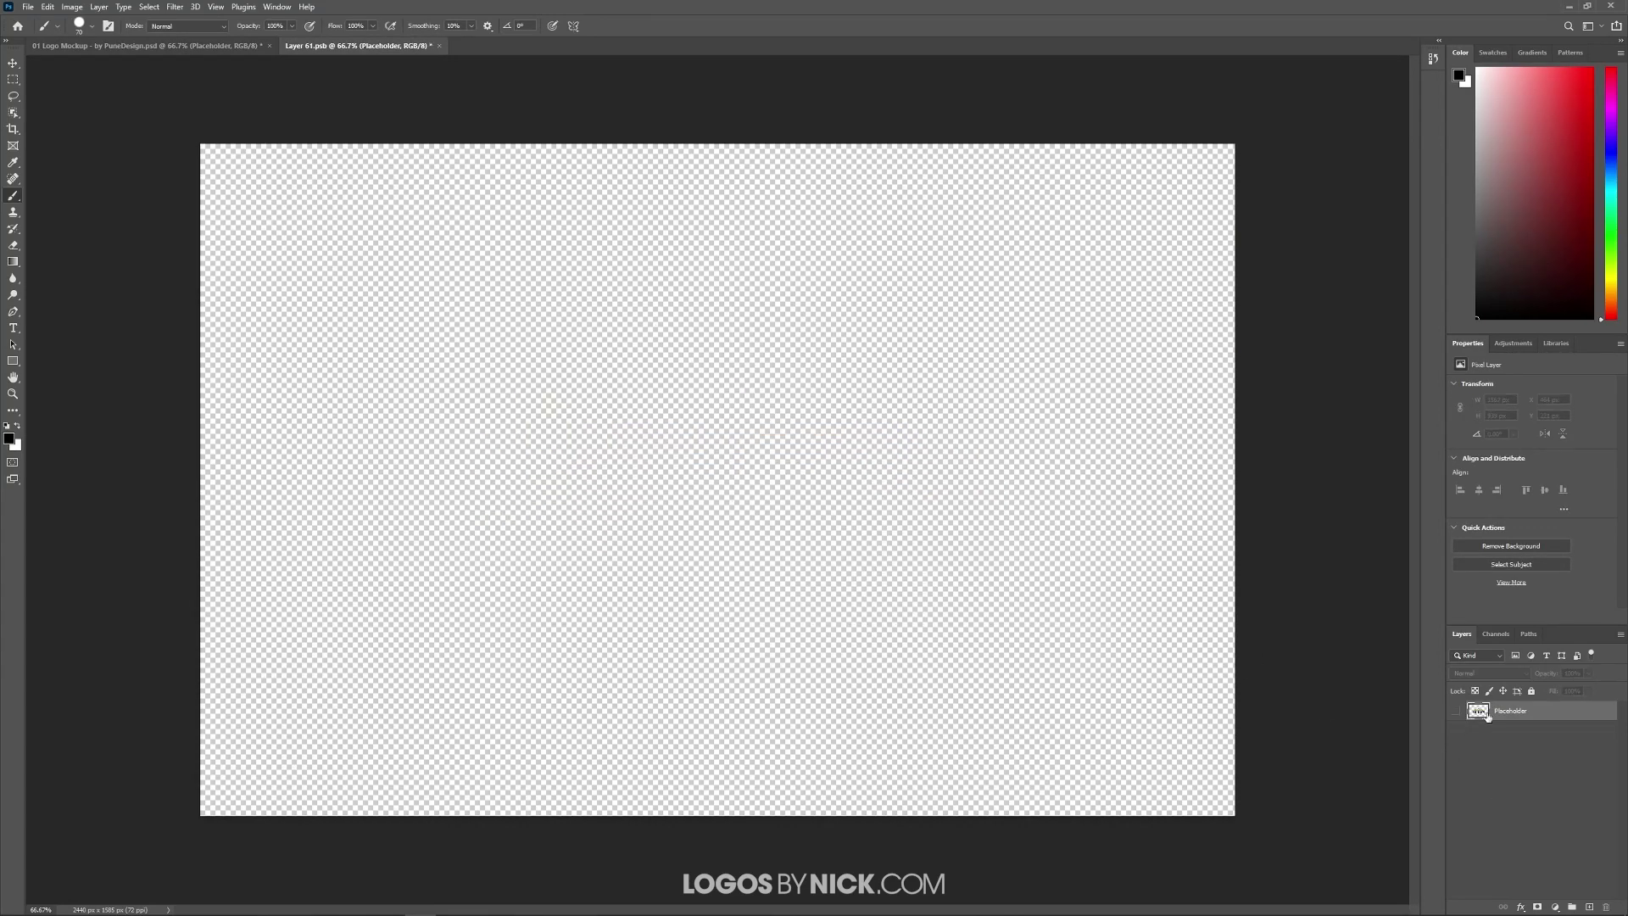
{"action": "left_click", "coordinate": [1590, 908]}
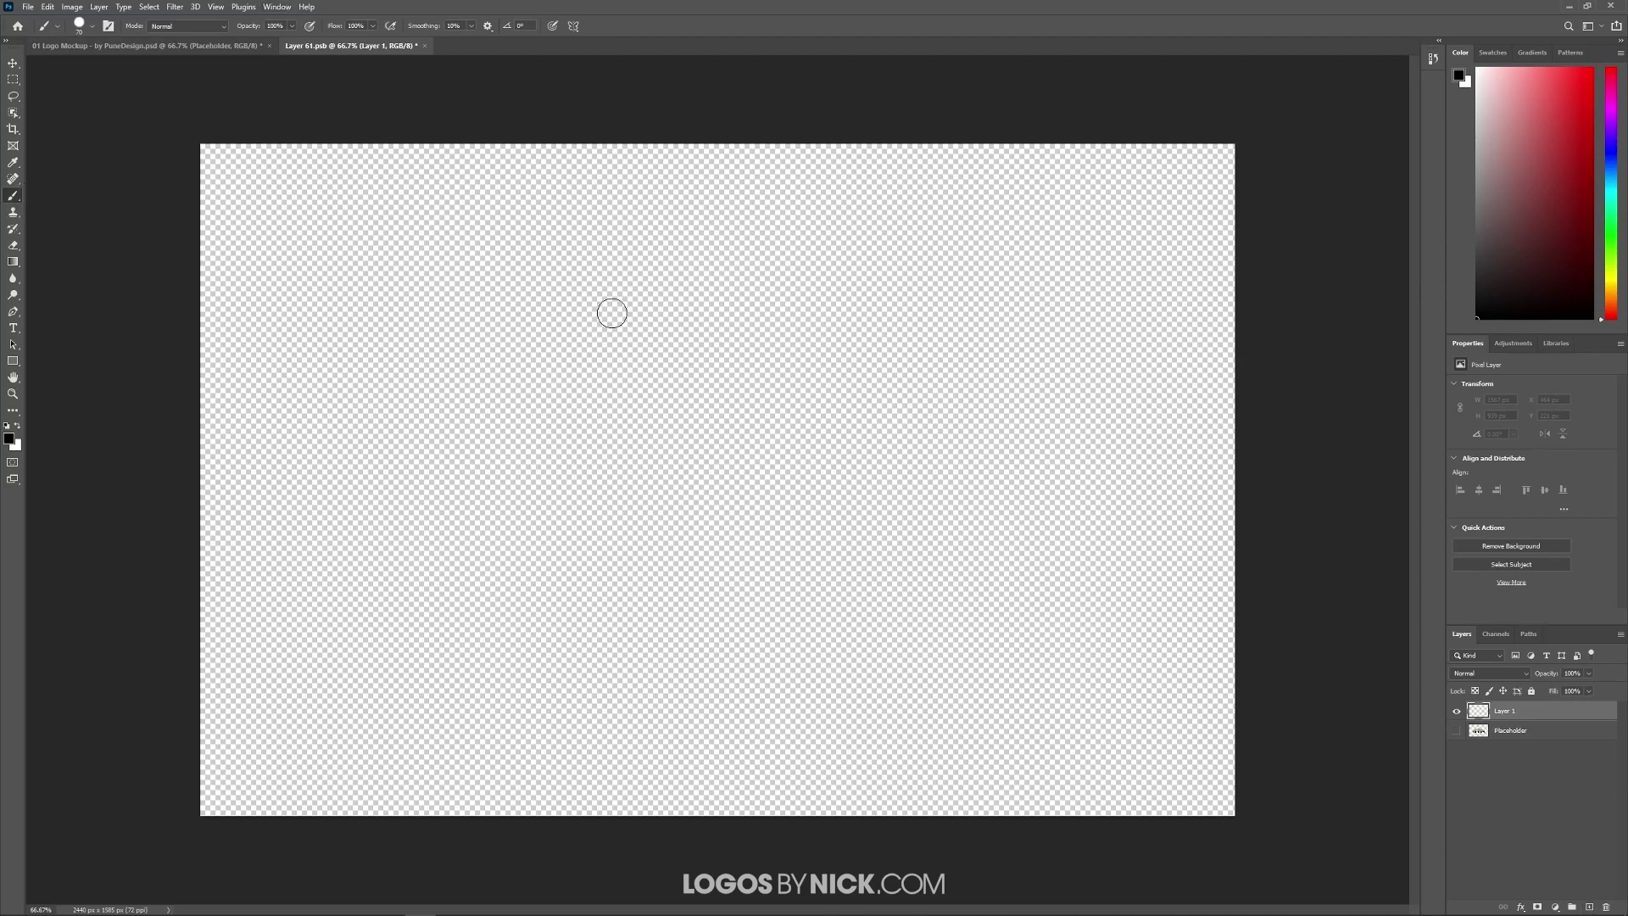
{"action": "mouse_move", "coordinate": [674, 280]}
{"action": "left_mouse_down"}
{"action": "mouse_move", "coordinate": [483, 491]}
{"action": "mouse_move", "coordinate": [891, 404]}
{"action": "mouse_move", "coordinate": [793, 511]}
{"action": "left_mouse_up"}
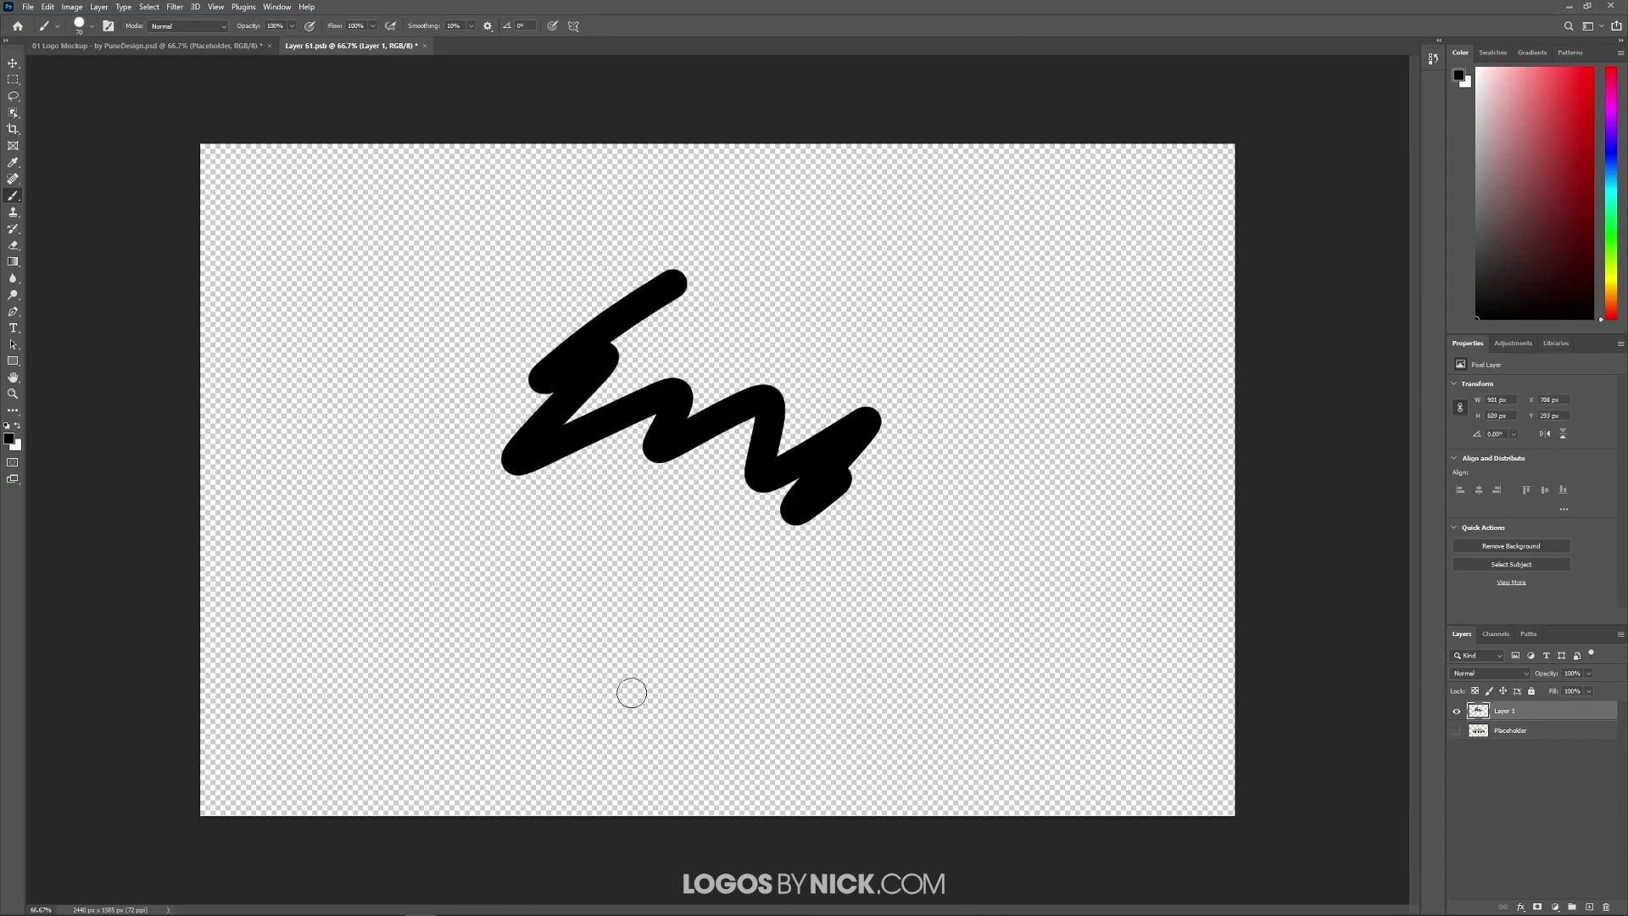
Save the smart object and check the scribble pressed into the paper mockup
{"action": "left_click", "coordinate": [28, 6]}
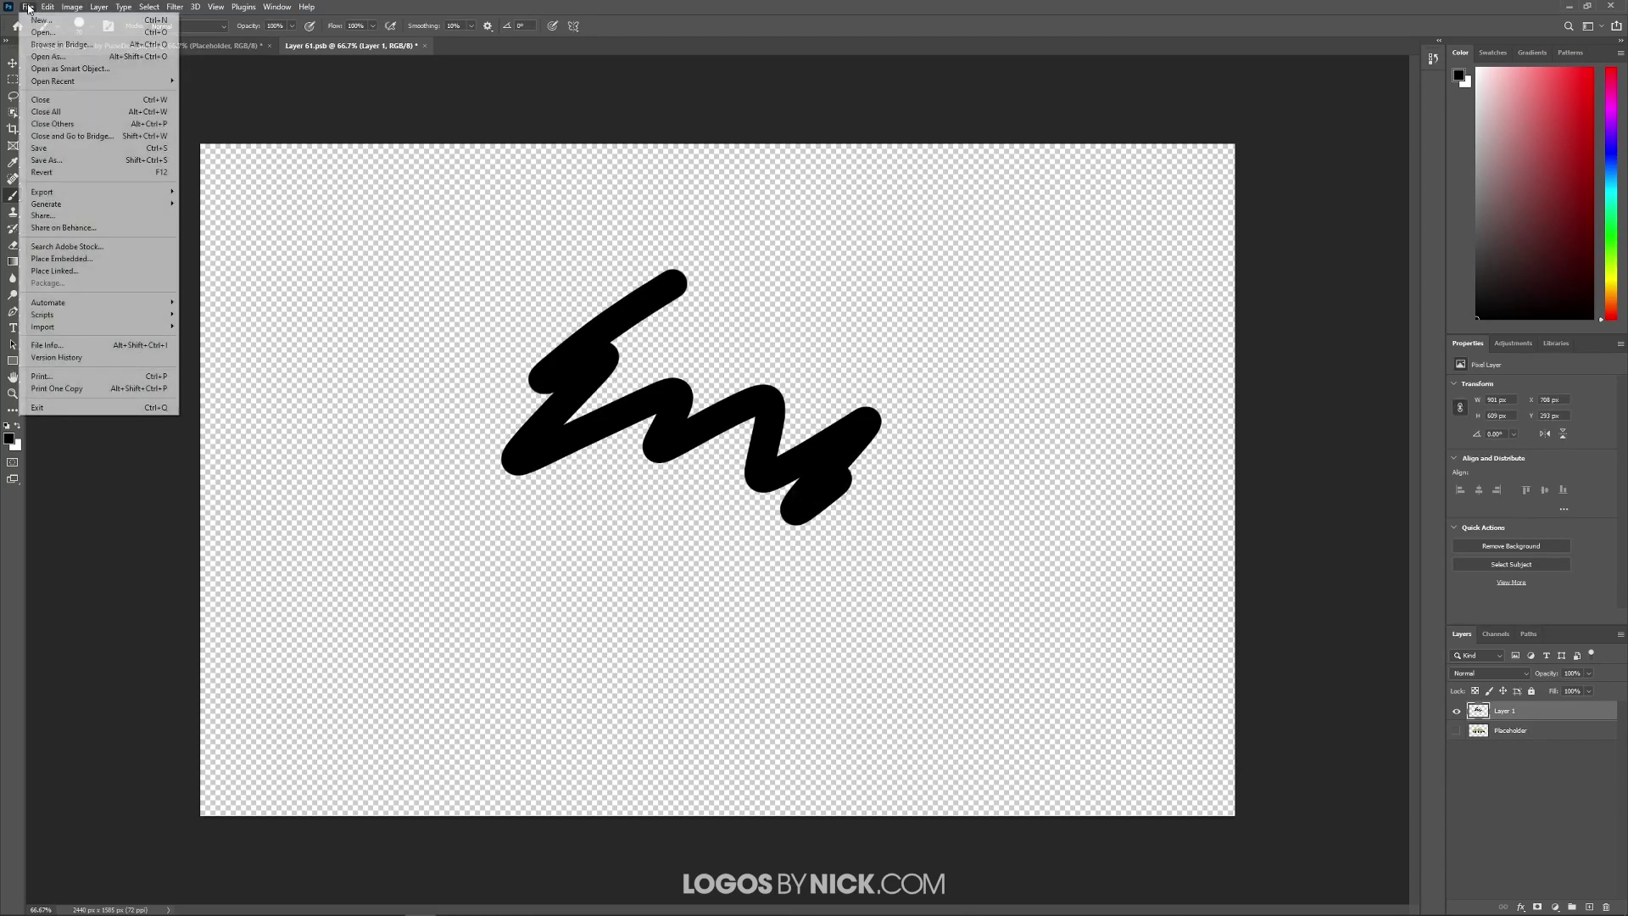
{"action": "left_click", "coordinate": [67, 148]}
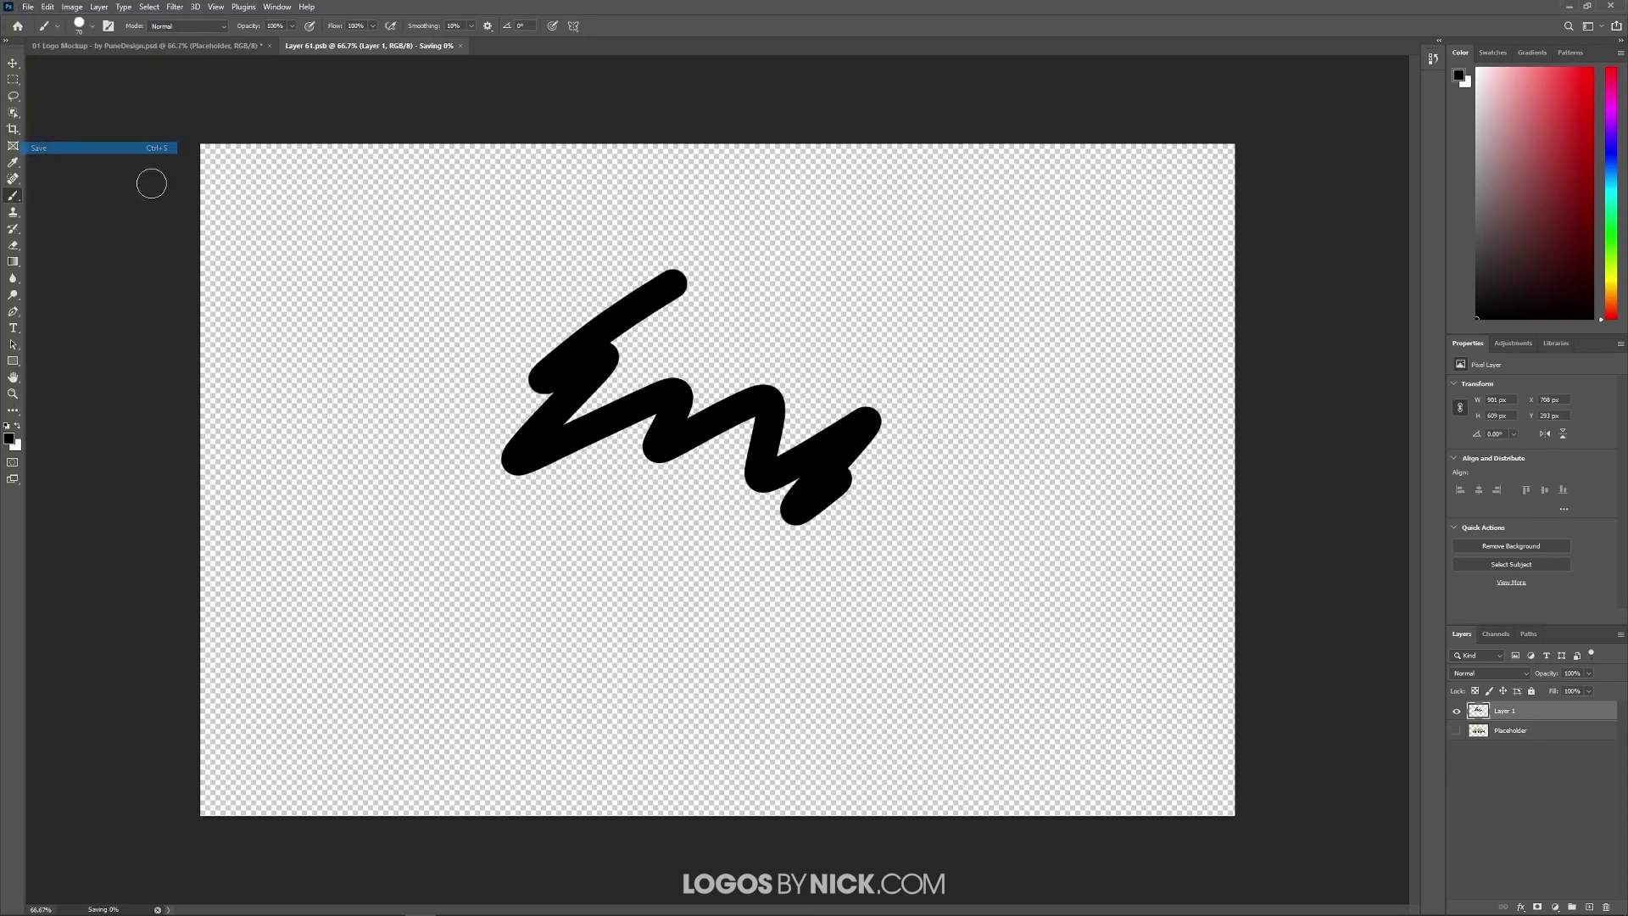
{"action": "left_click", "coordinate": [167, 47]}
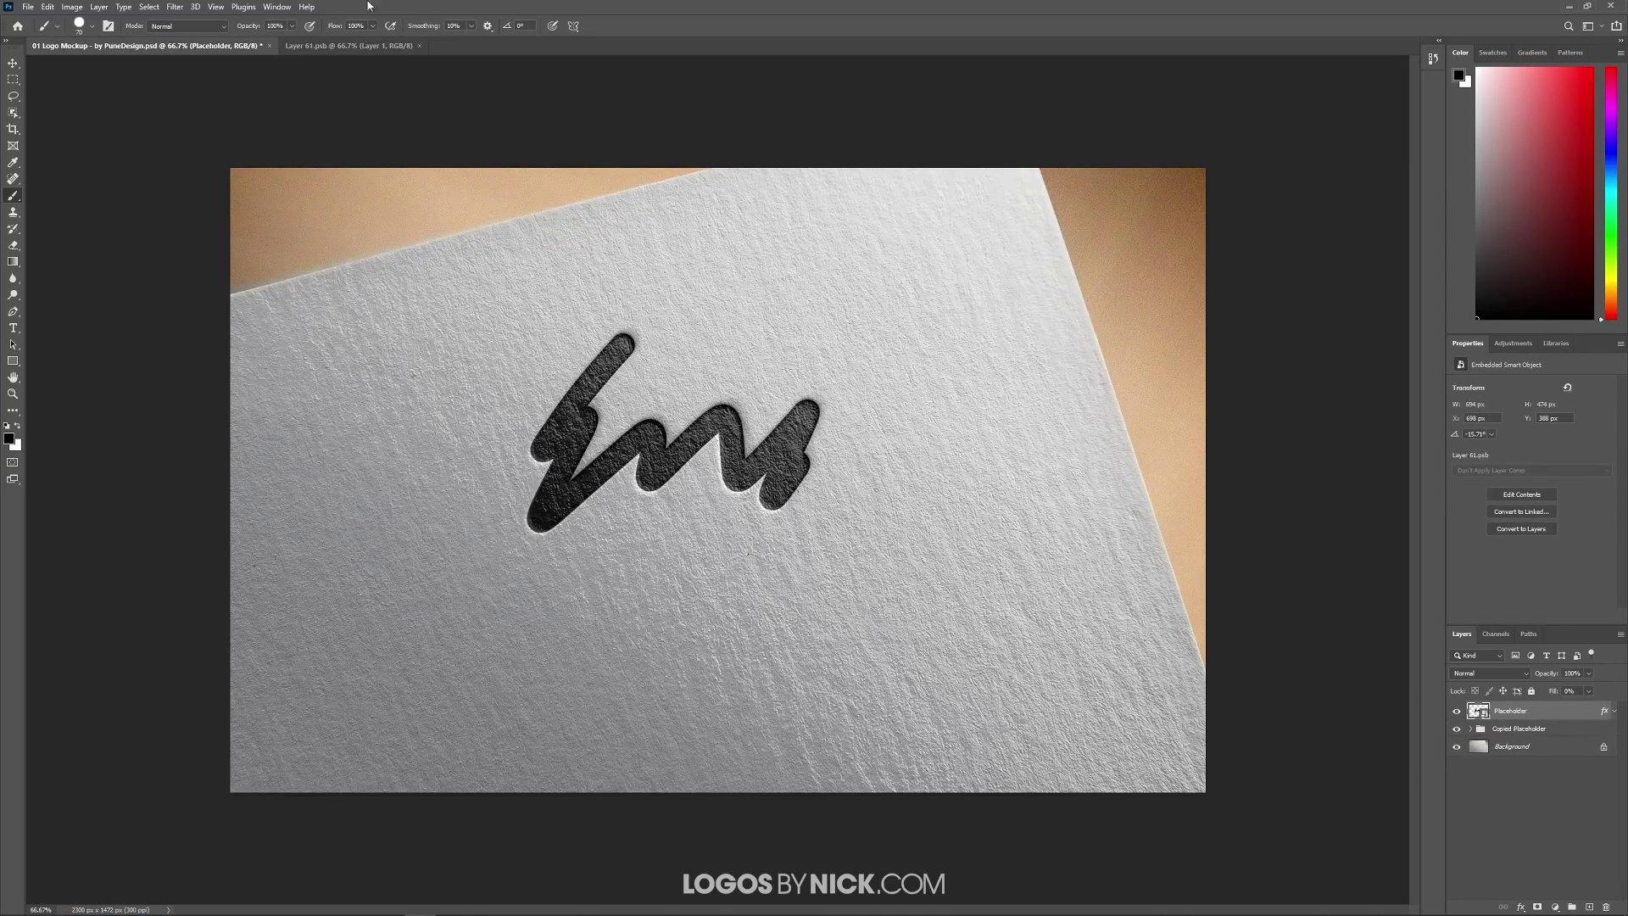
Delete the scribble layer in Layer 61.psb, then bring up and move the Mockup Templates folder
{"action": "left_click", "coordinate": [344, 48]}
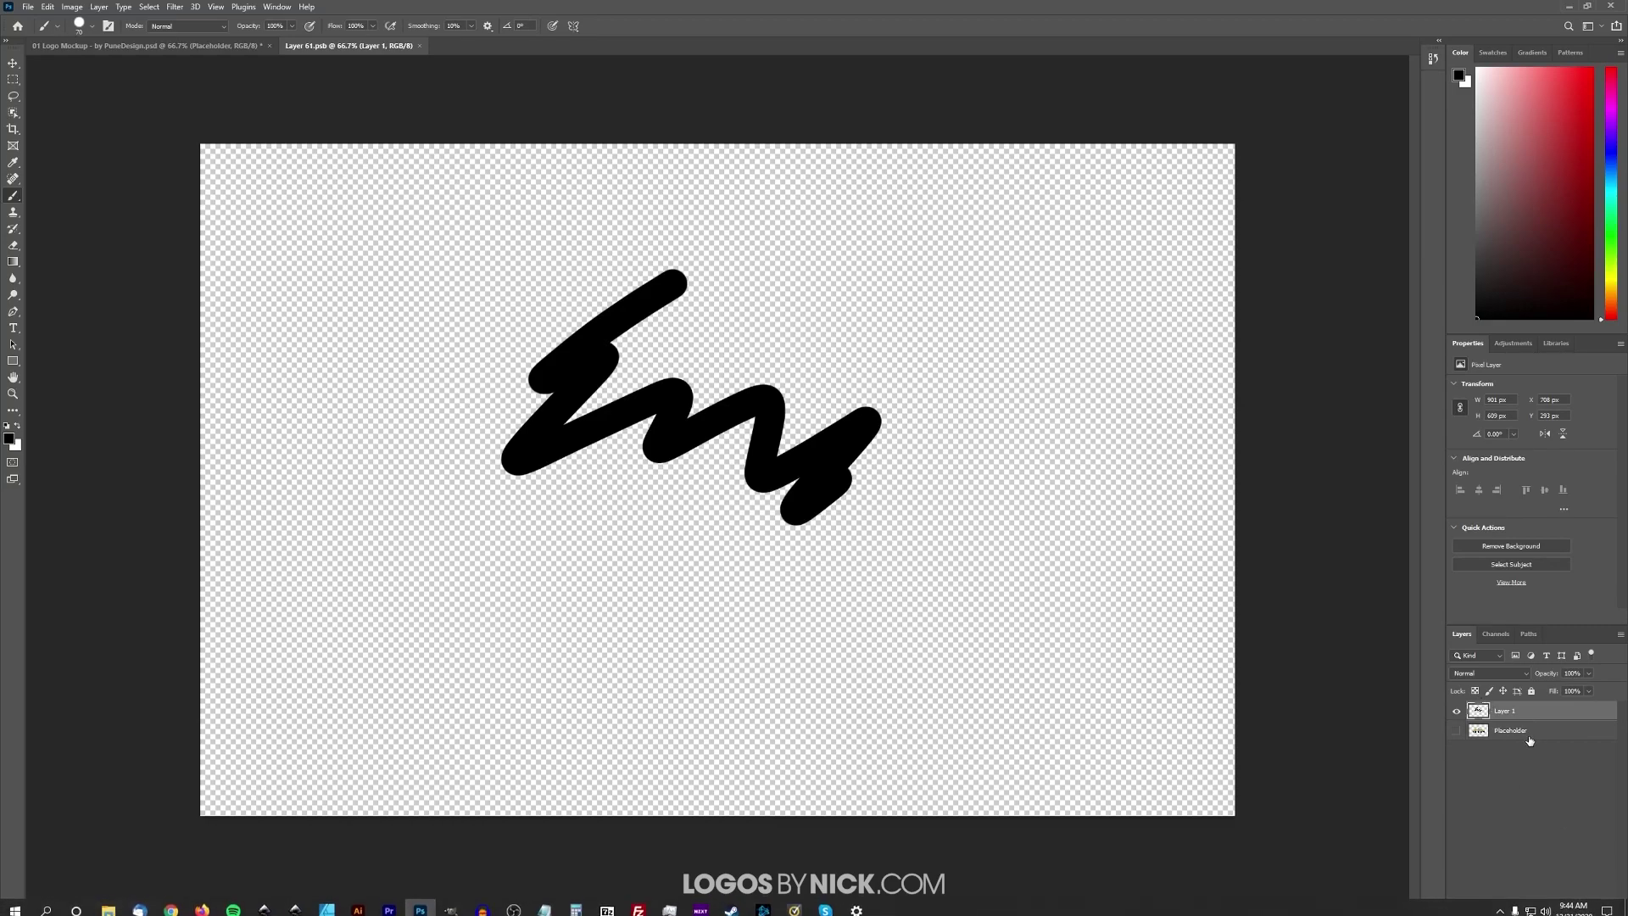
{"action": "left_click", "coordinate": [1605, 905]}
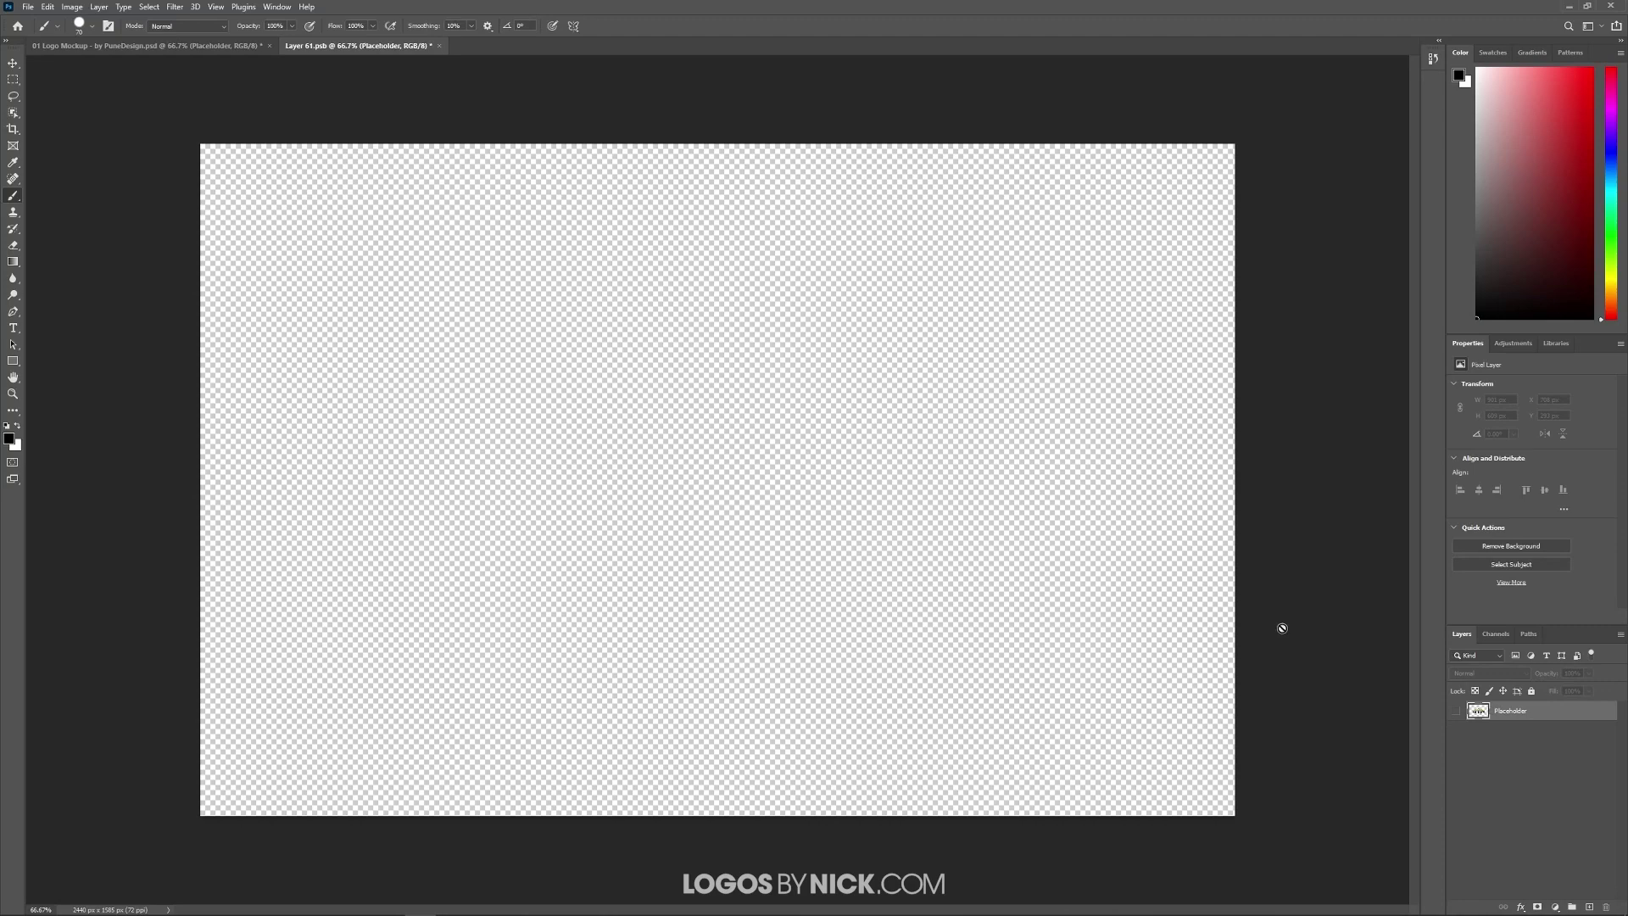
{"action": "key", "text": "alt+Tab"}
{"action": "left_click_drag", "start_coordinate": [223, 223], "coordinate": [764, 215]}
Select Logo.png in the Mockup Templates folder, with the window over the canvas centre
{"action": "left_click", "coordinate": [583, 324]}
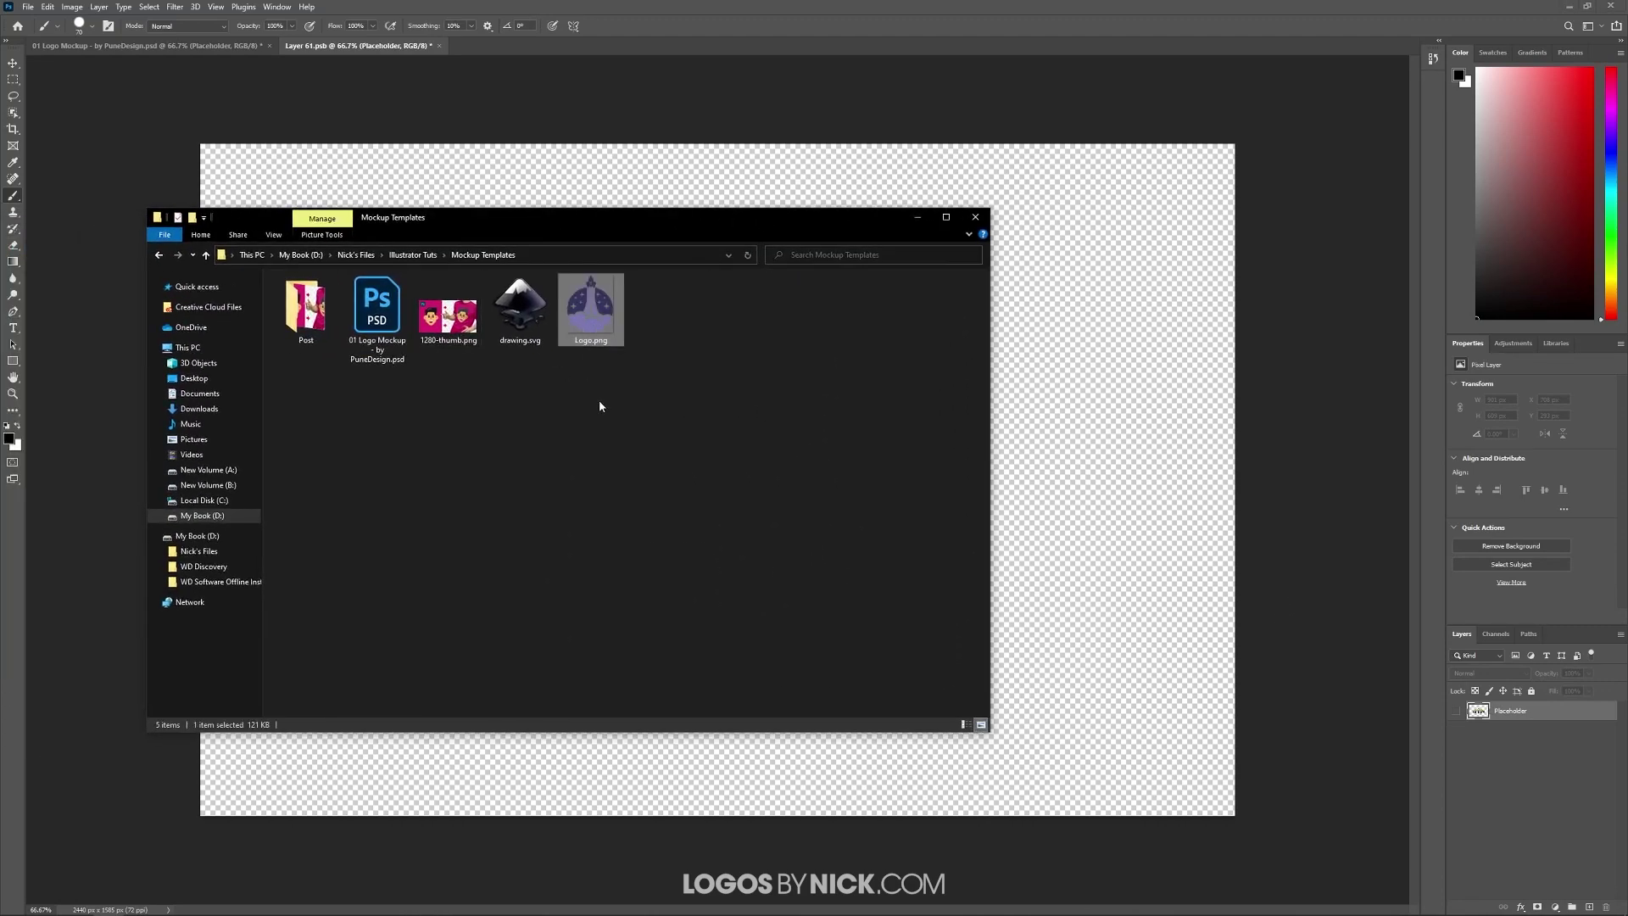
{"action": "left_click_drag", "start_coordinate": [594, 309], "coordinate": [614, 404]}
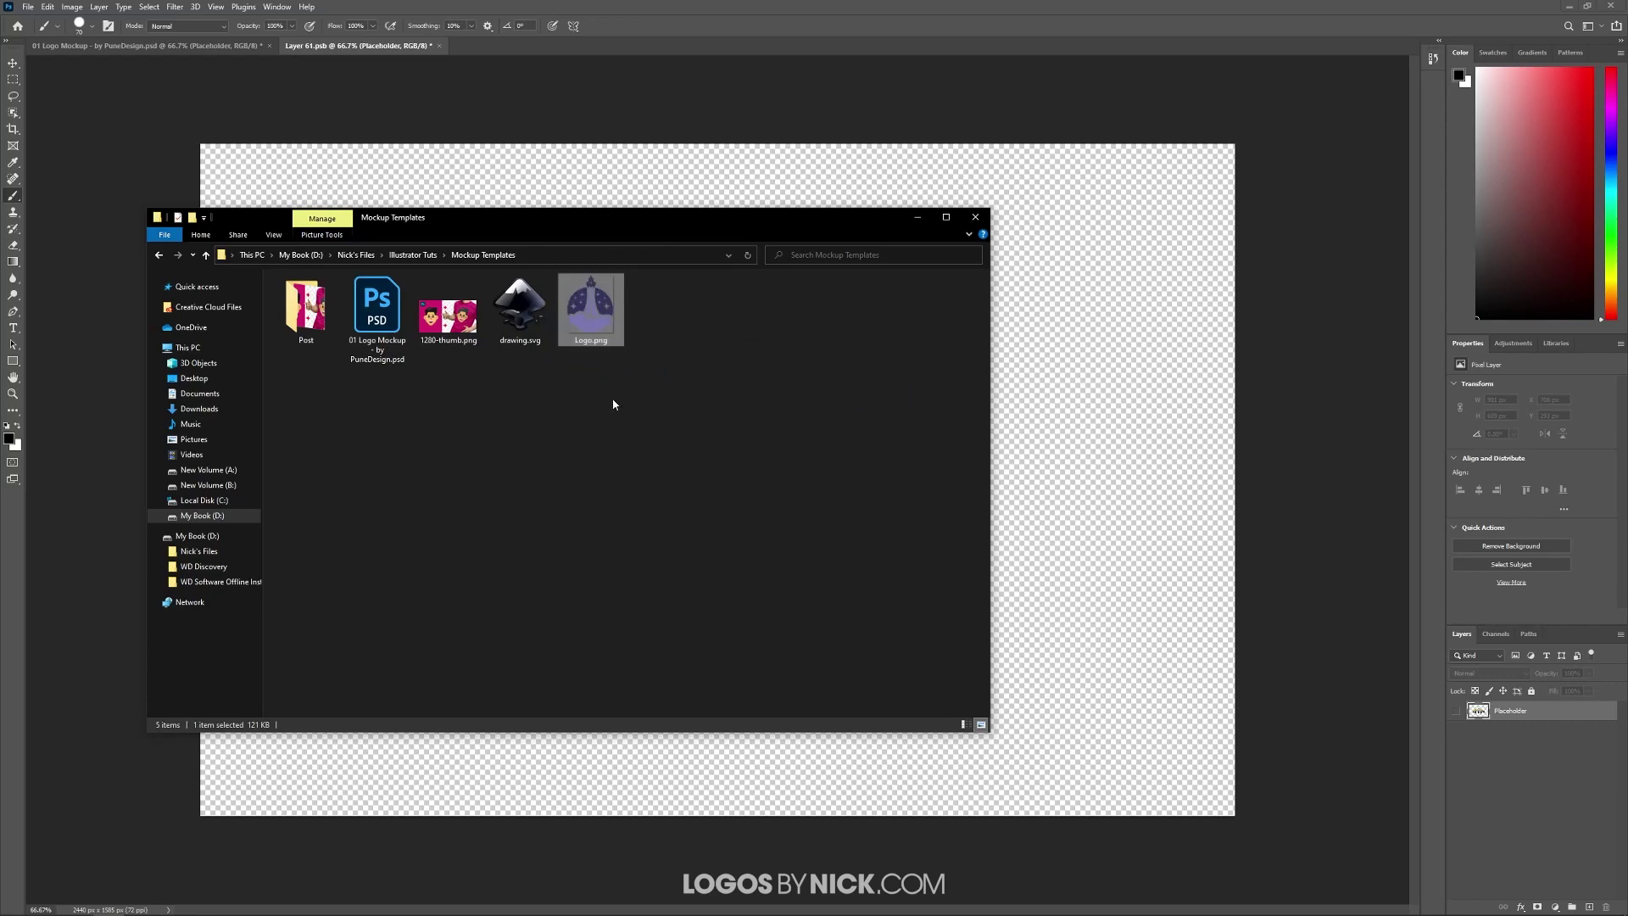
{"action": "double_click", "coordinate": [585, 309]}
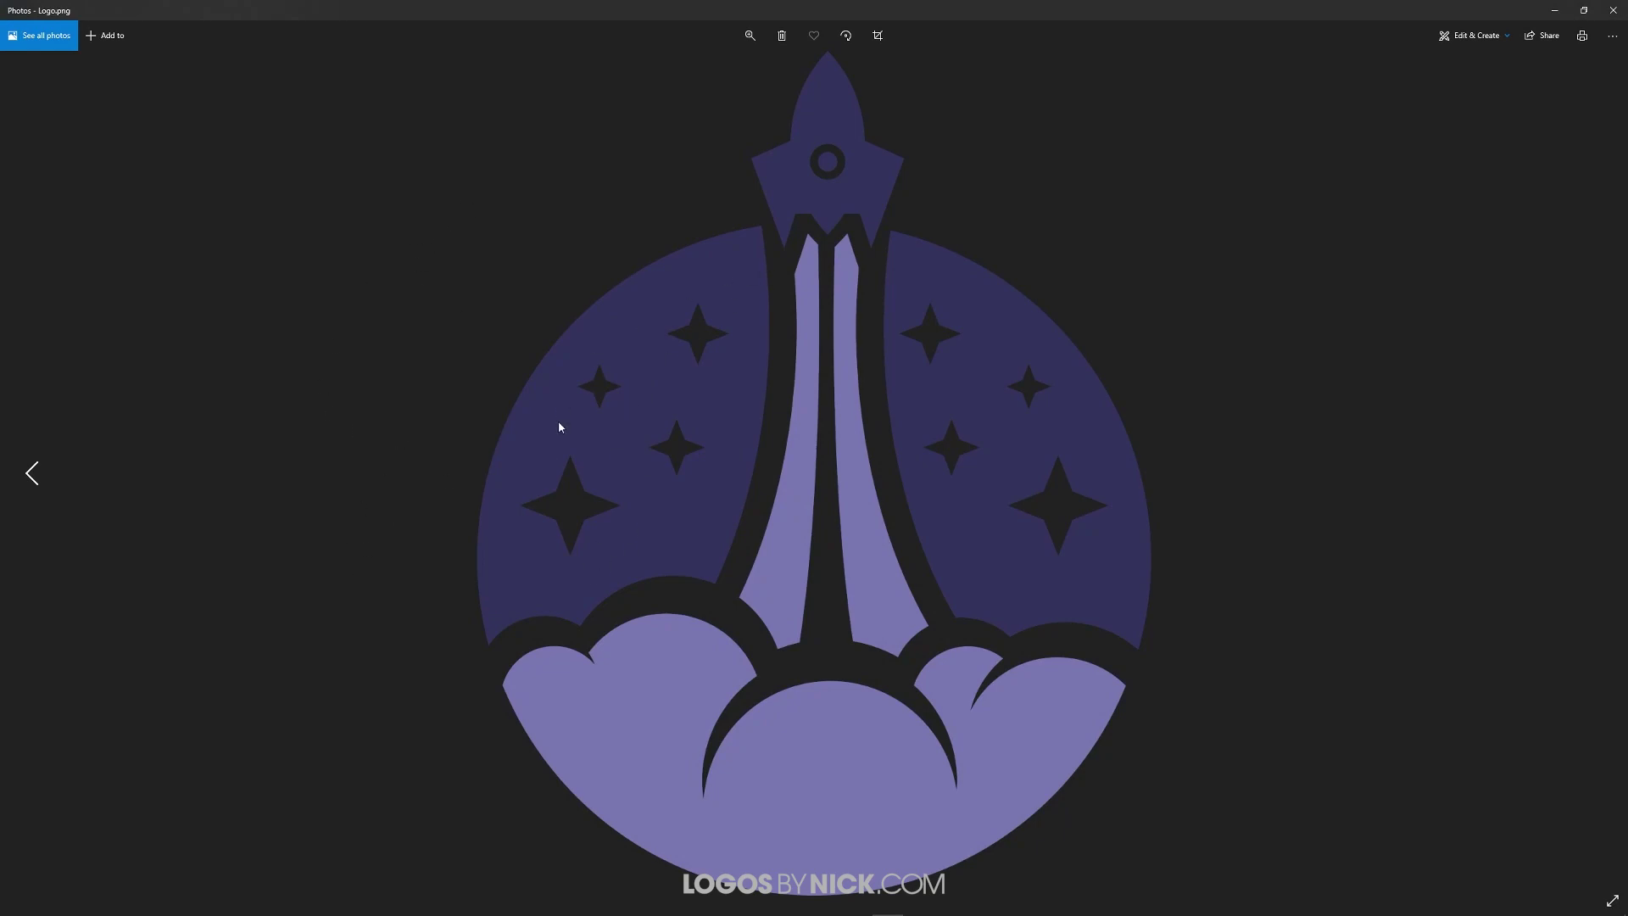
{"action": "left_click", "coordinate": [1613, 10]}
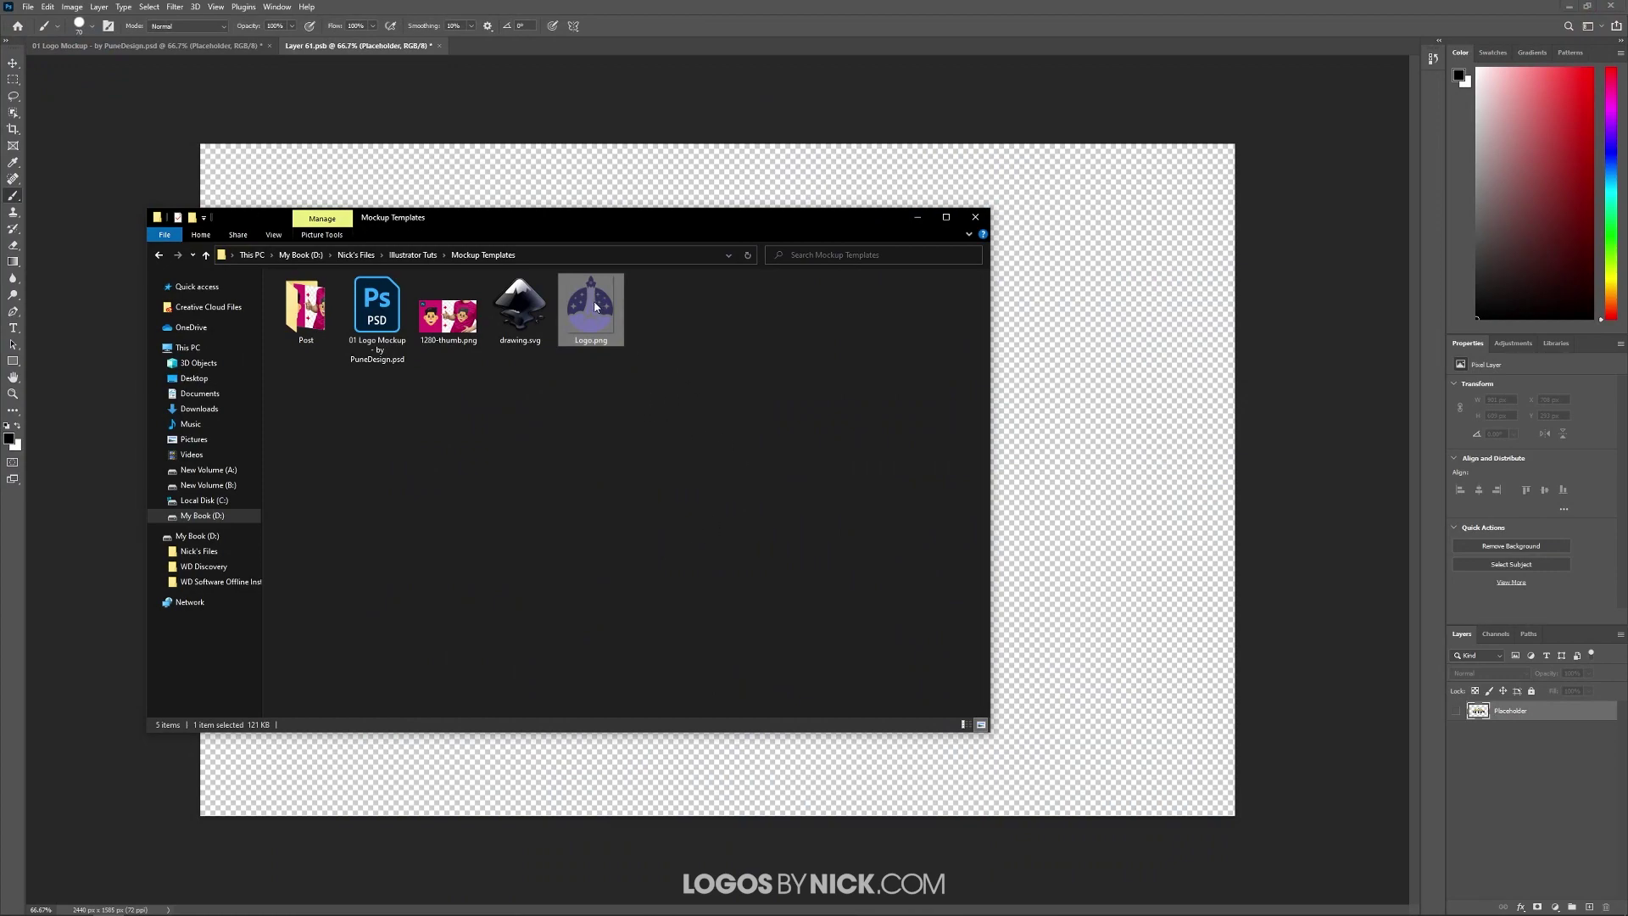
Drop Logo.png into the smart object, shrink it and centre it in the upper half
{"action": "left_click_drag", "start_coordinate": [593, 305], "coordinate": [1018, 583]}
{"action": "left_click_drag", "start_coordinate": [1052, 435], "coordinate": [1051, 435]}
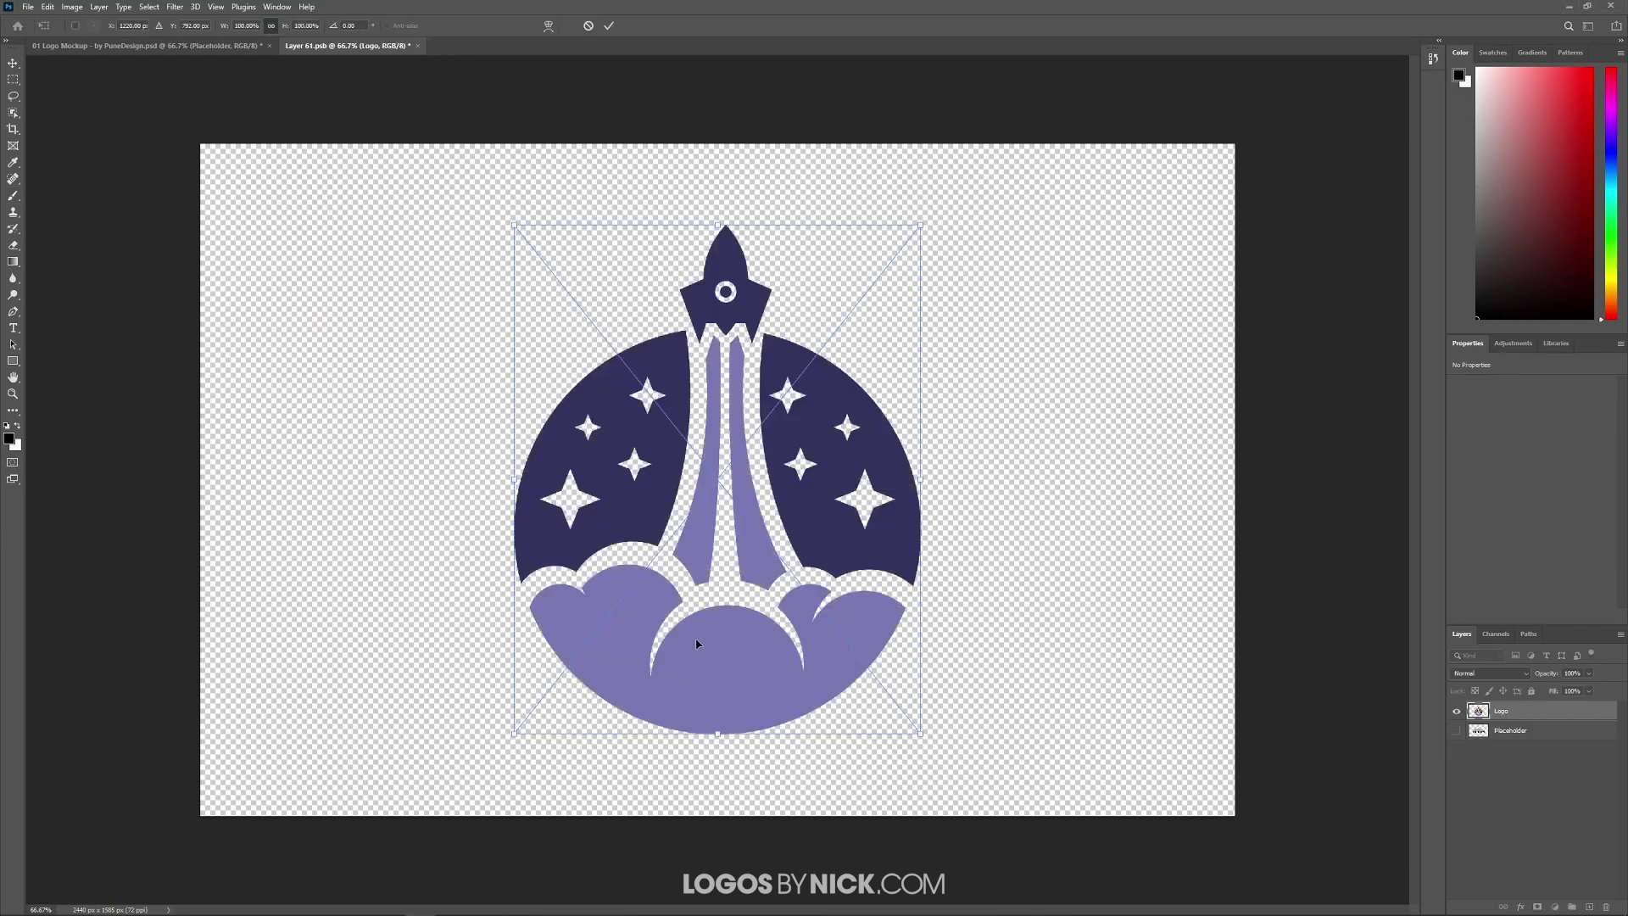
{"action": "left_click_drag", "start_coordinate": [734, 674], "coordinate": [712, 618]}
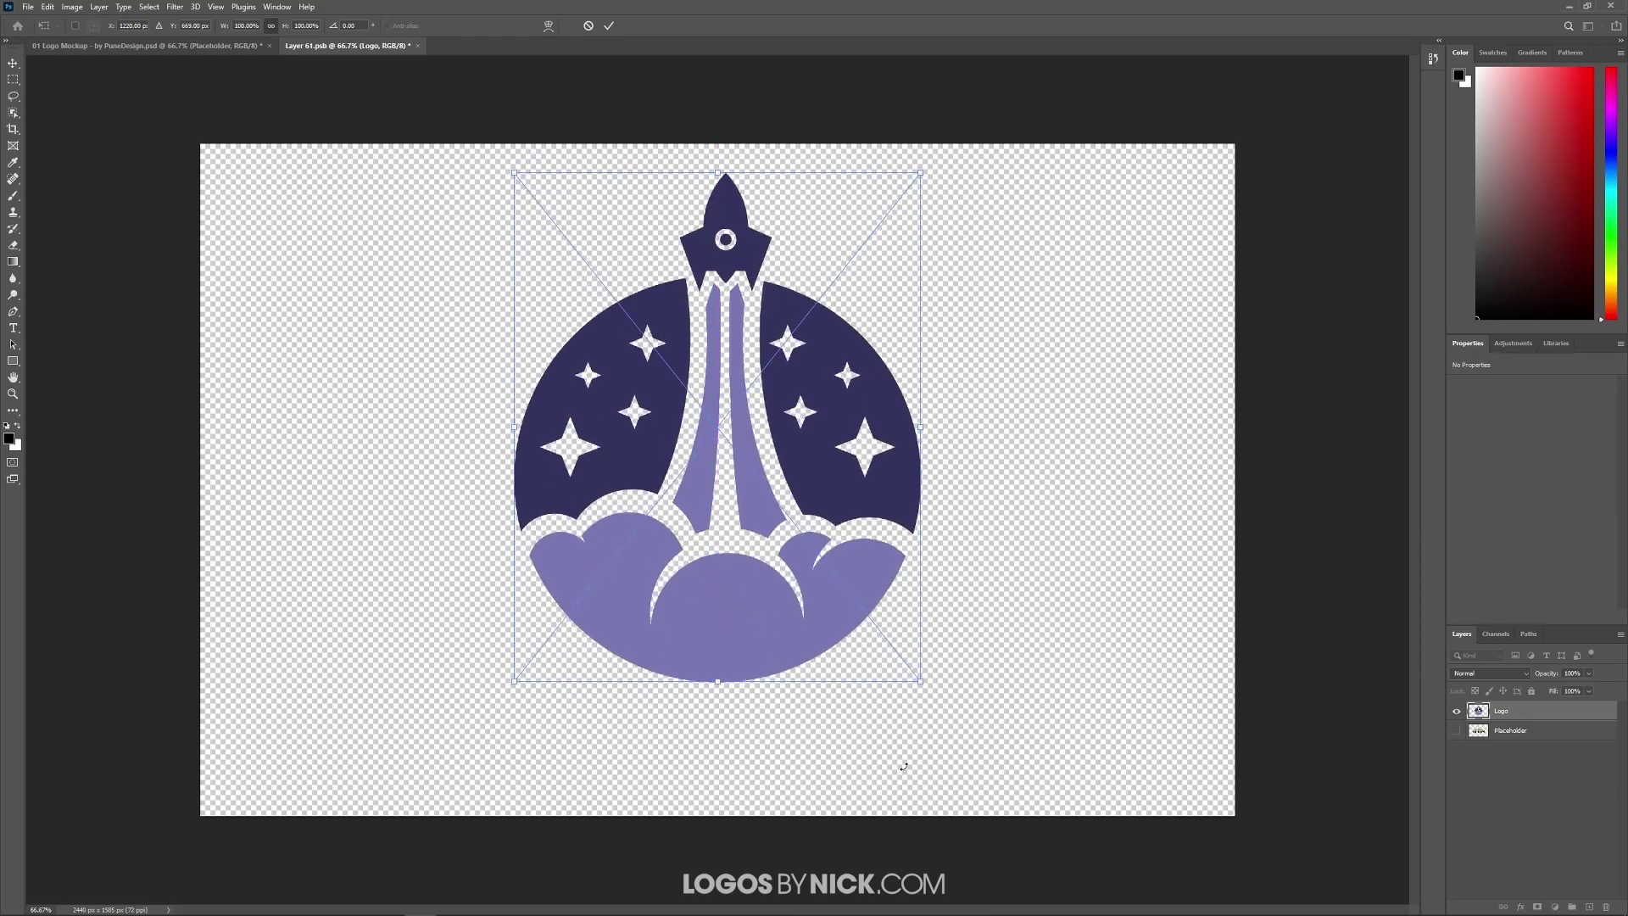
{"action": "left_click_drag", "start_coordinate": [922, 681], "coordinate": [857, 557]}
{"action": "left_click_drag", "start_coordinate": [707, 543], "coordinate": [736, 486]}
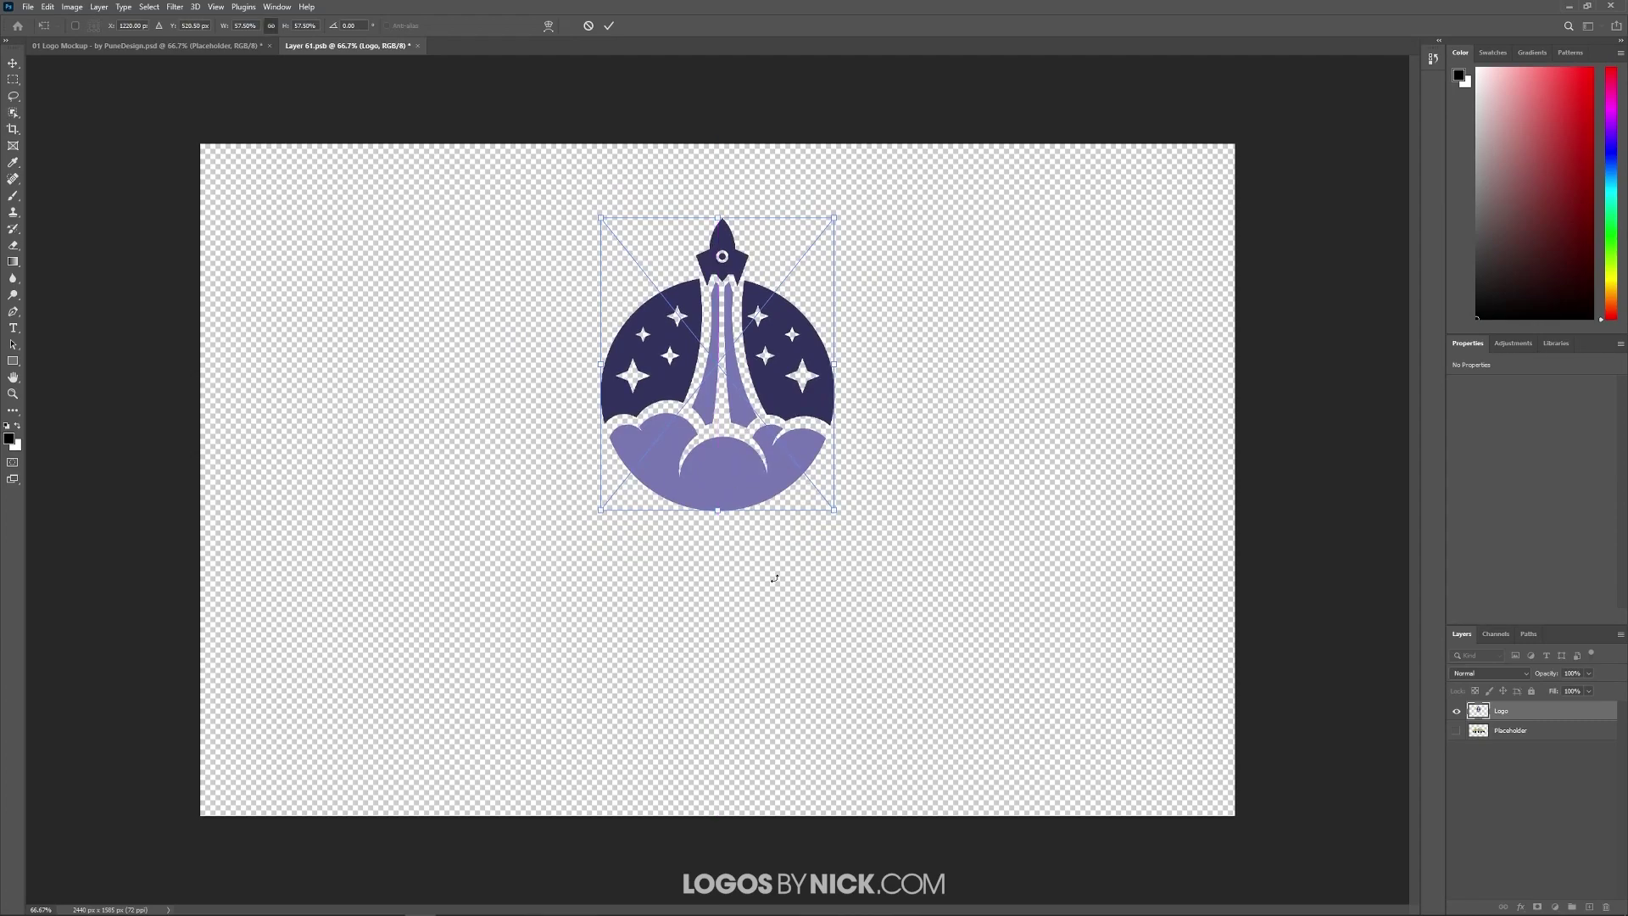
{"action": "key", "text": "Return"}
Save the smart object and view the purple rocket logo embossed on the 01 Logo Mockup
{"action": "key", "text": "b"}
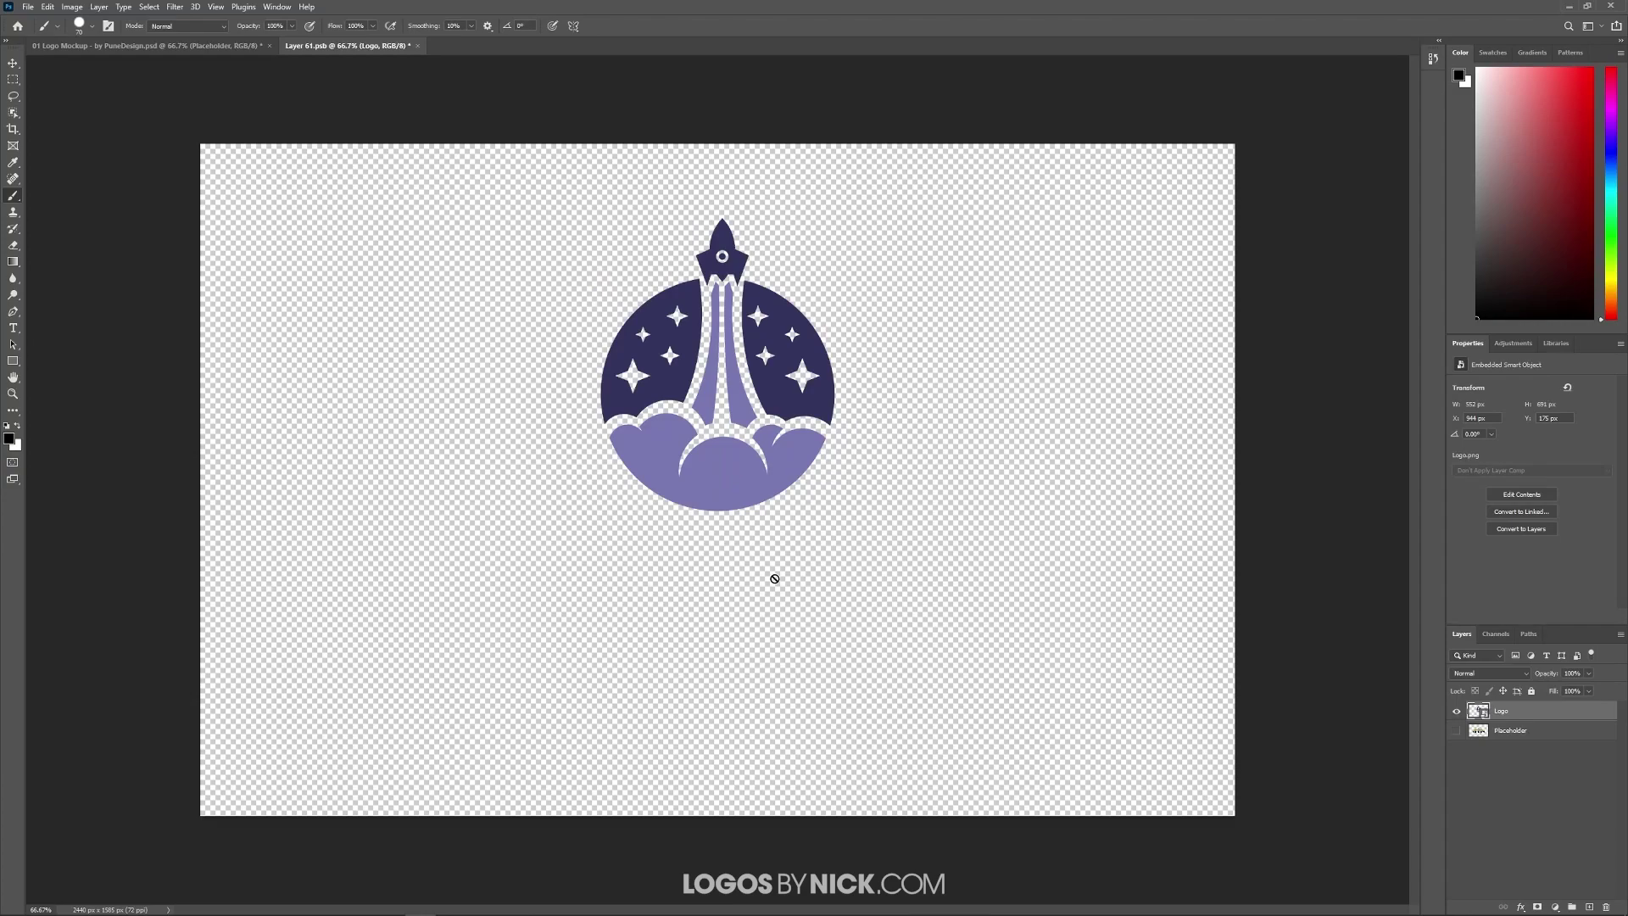
{"action": "left_click", "coordinate": [28, 6]}
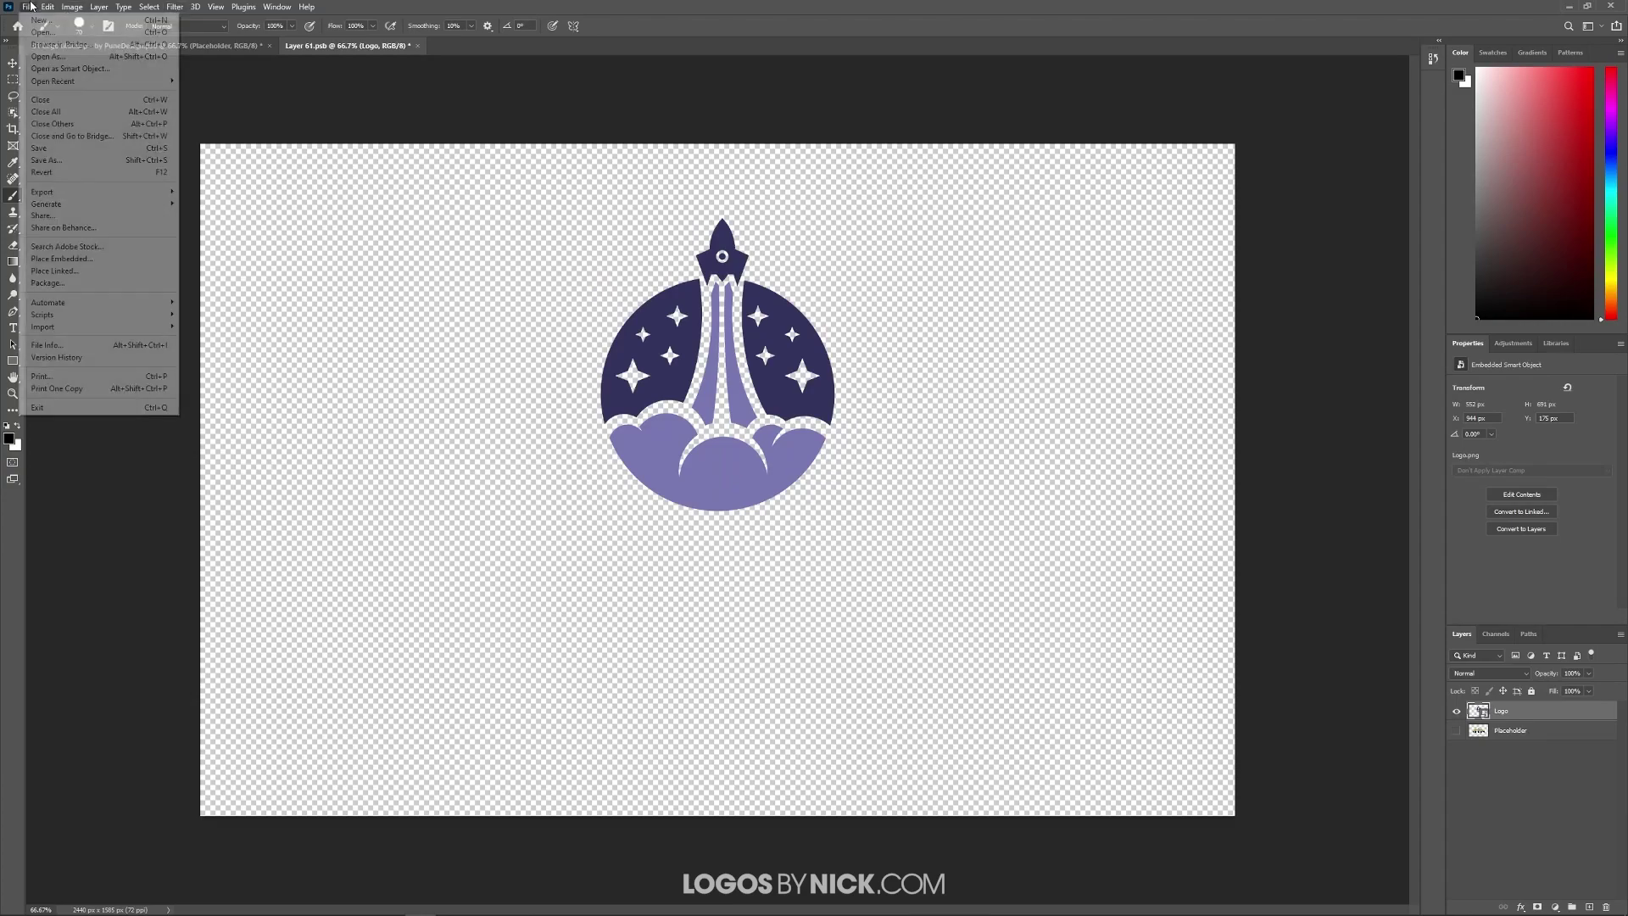
{"action": "left_click", "coordinate": [66, 151]}
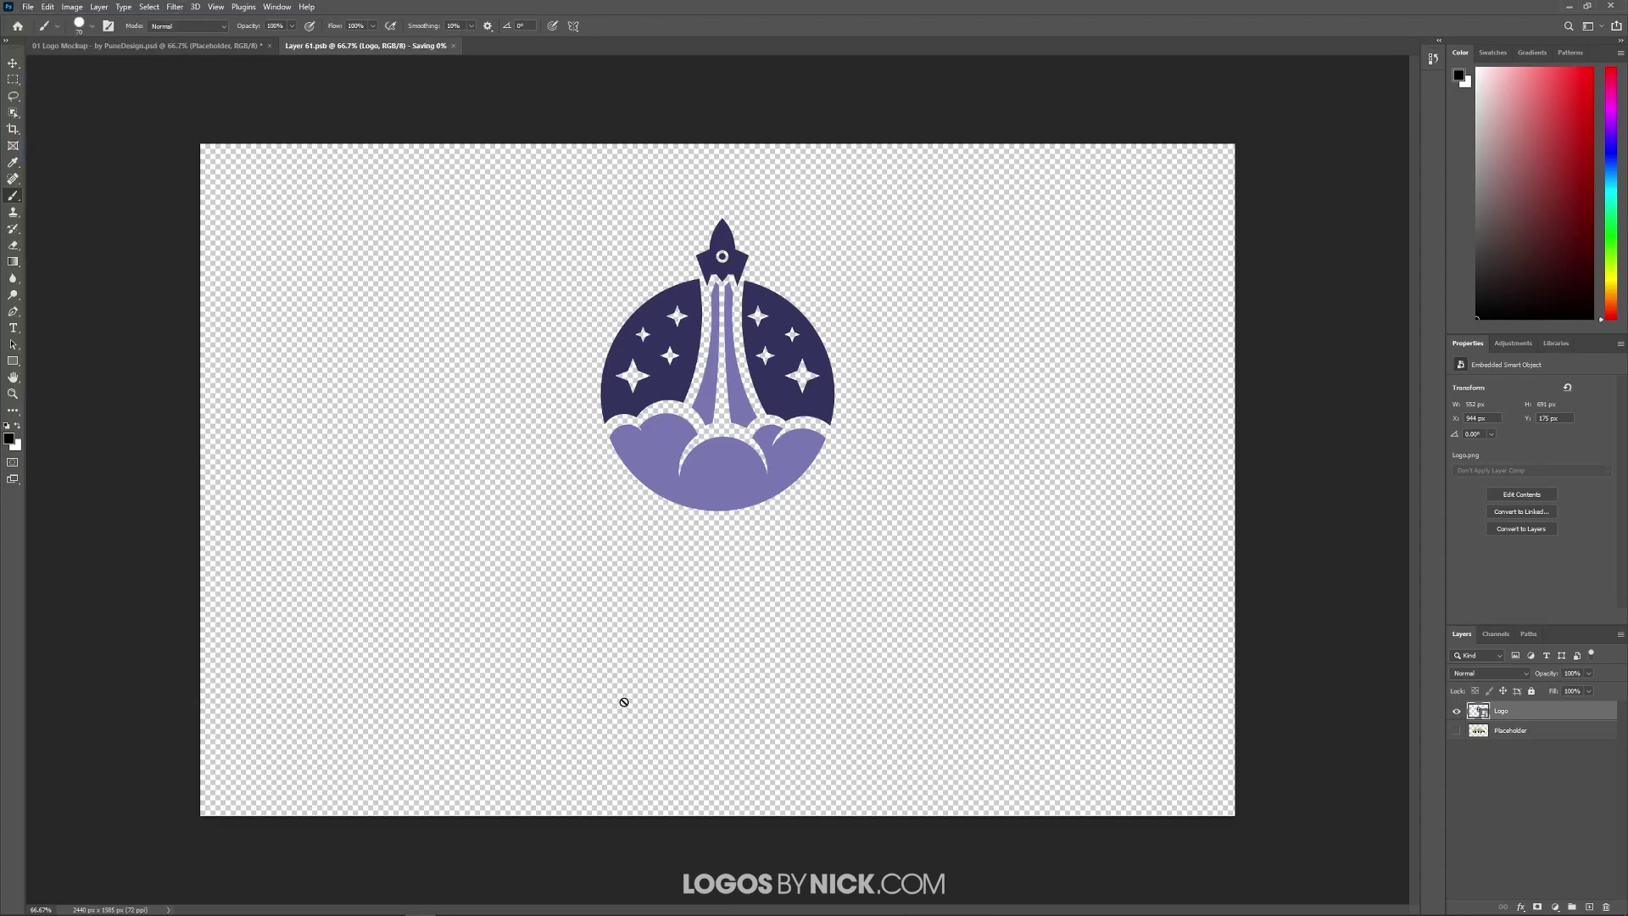
{"action": "left_click", "coordinate": [156, 49]}
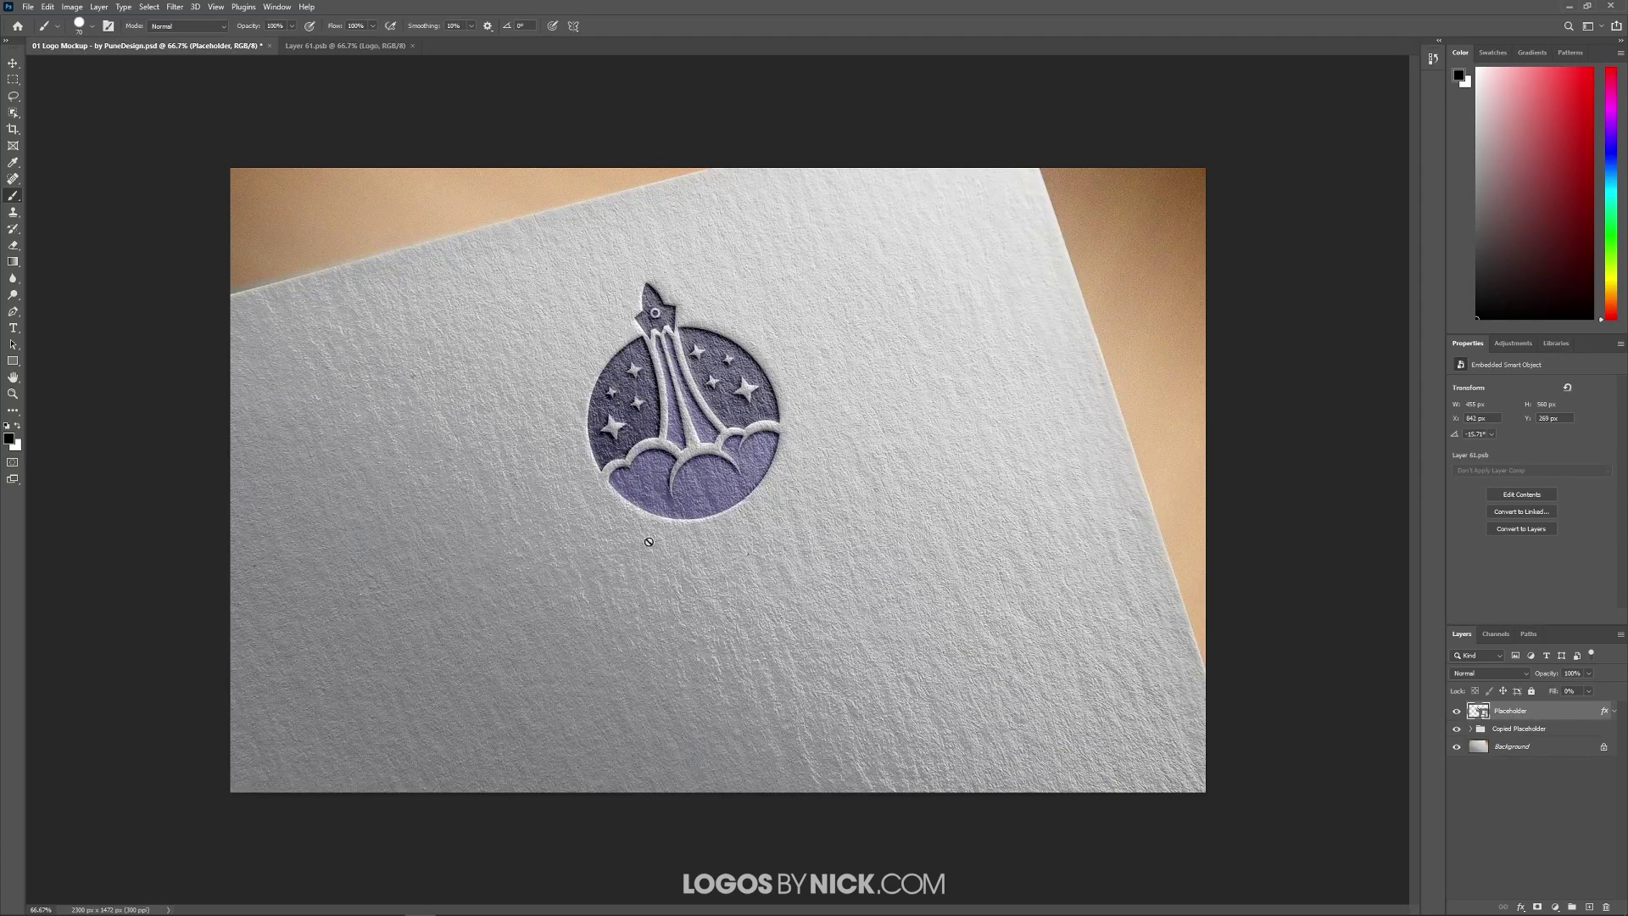
{"action": "scroll", "coordinate": [795, 617], "scroll_direction": "down", "scroll_amount": 1}
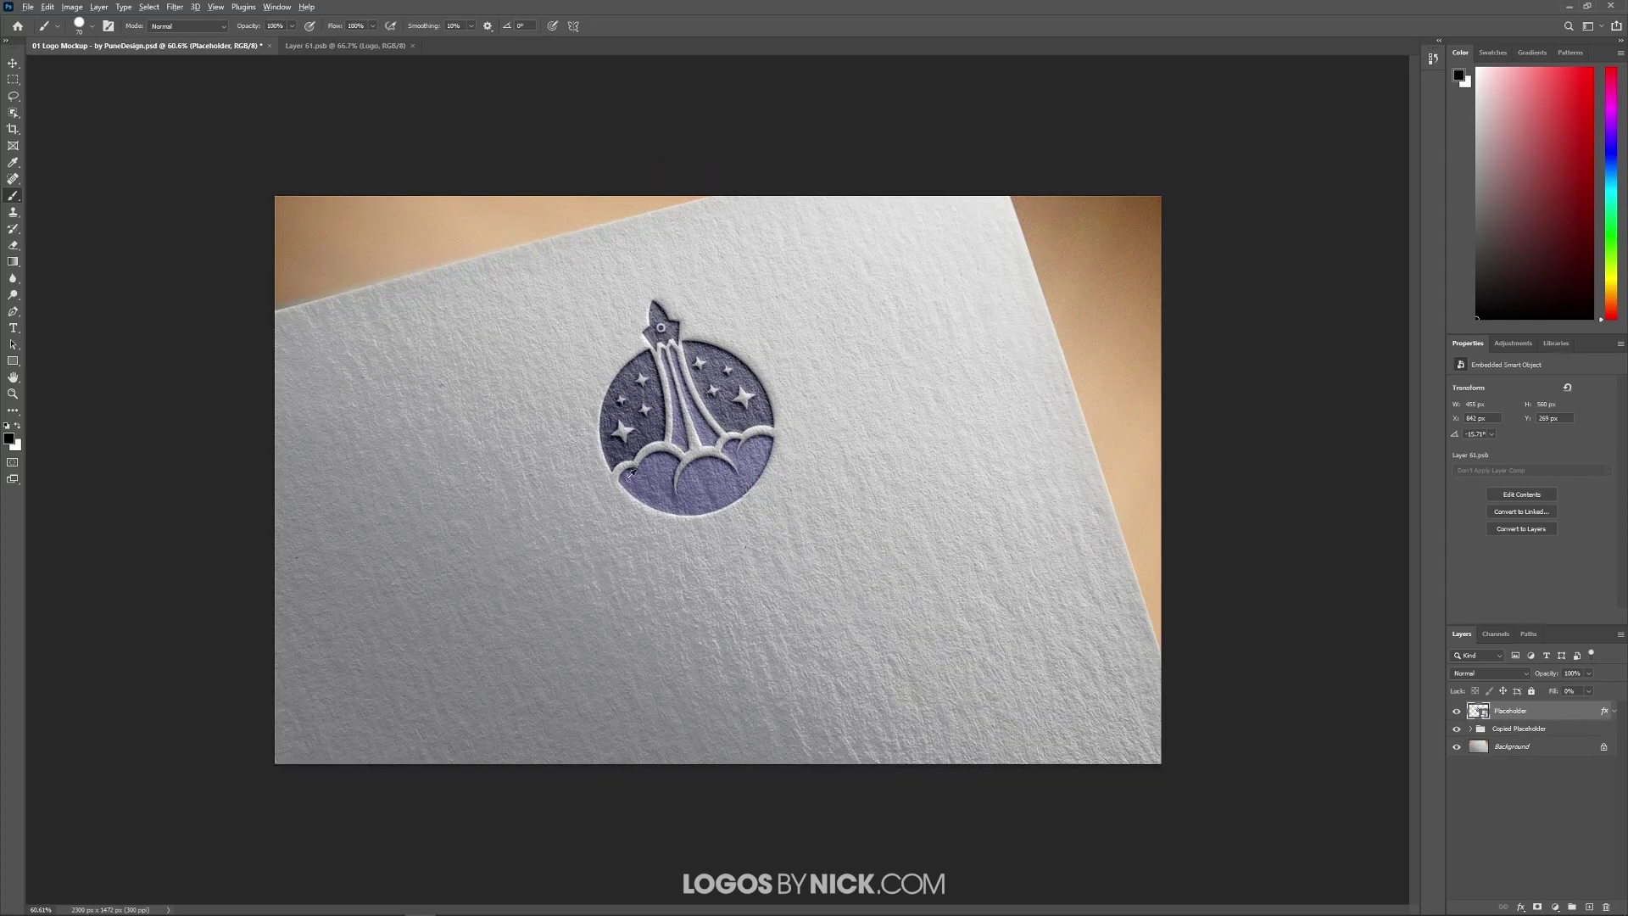
{"action": "scroll", "coordinate": [631, 473], "scroll_direction": "up", "scroll_amount": 1}
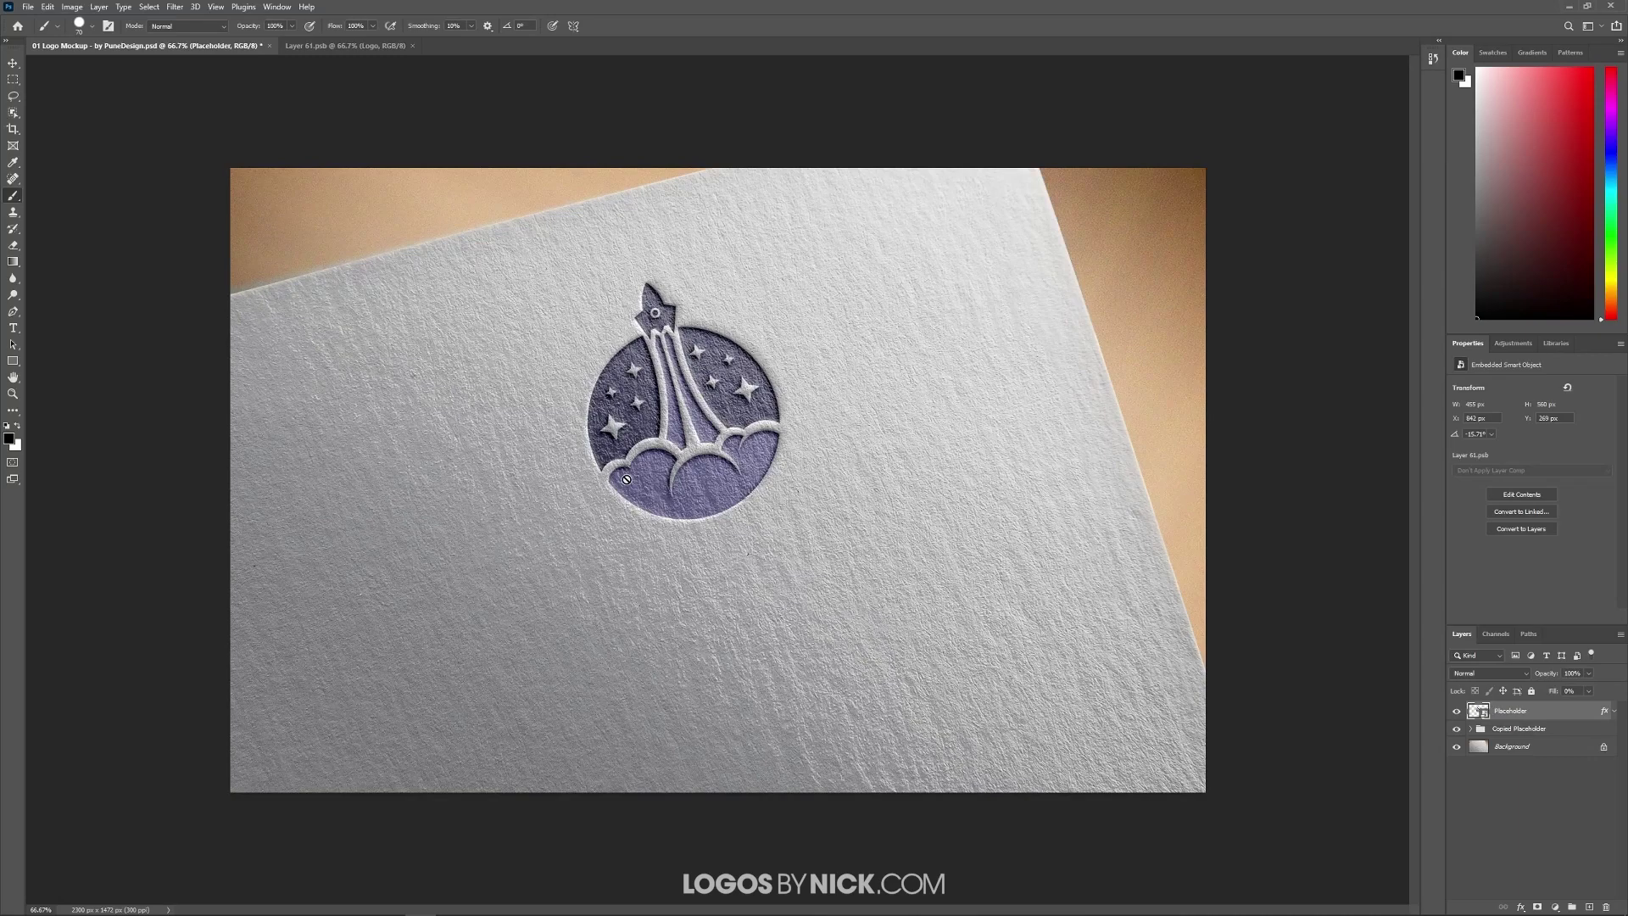